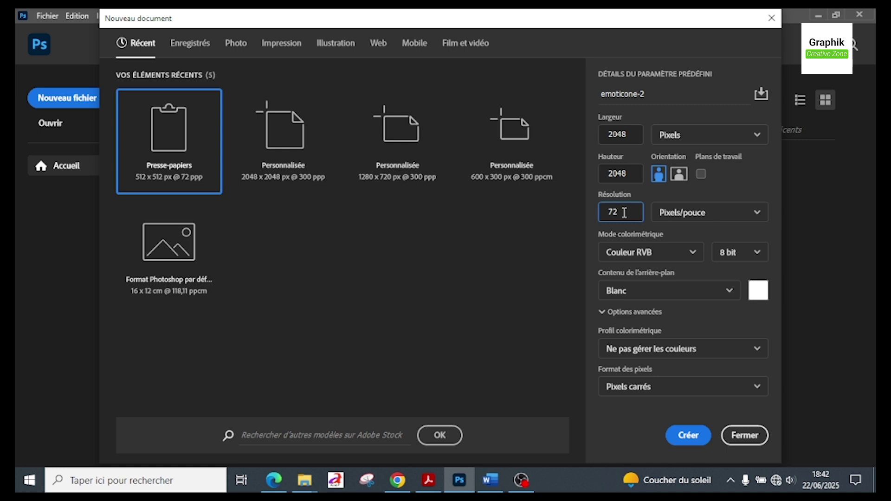
Set the resolution of the new emoticone-2 document to 300 pixels per inch and create it
type("300")
left_click(689, 436)
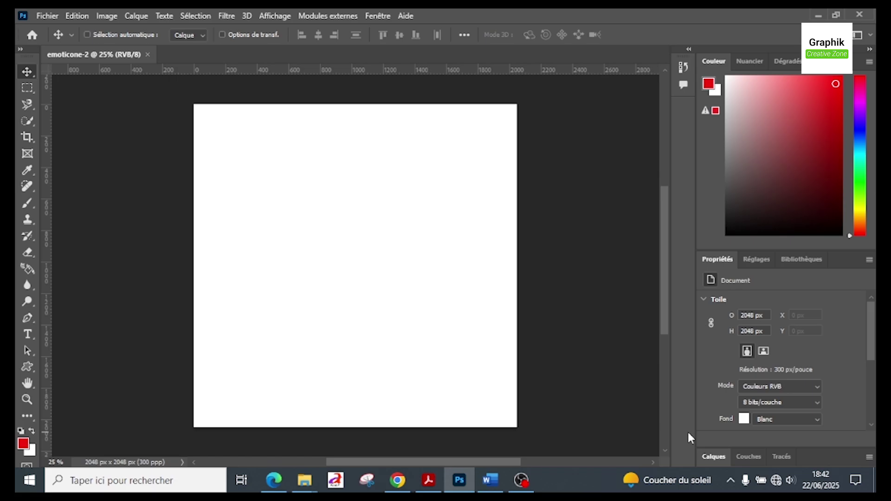
Switch to Word to examine the laughing emoji reference image and return to Photoshop
left_click(492, 482)
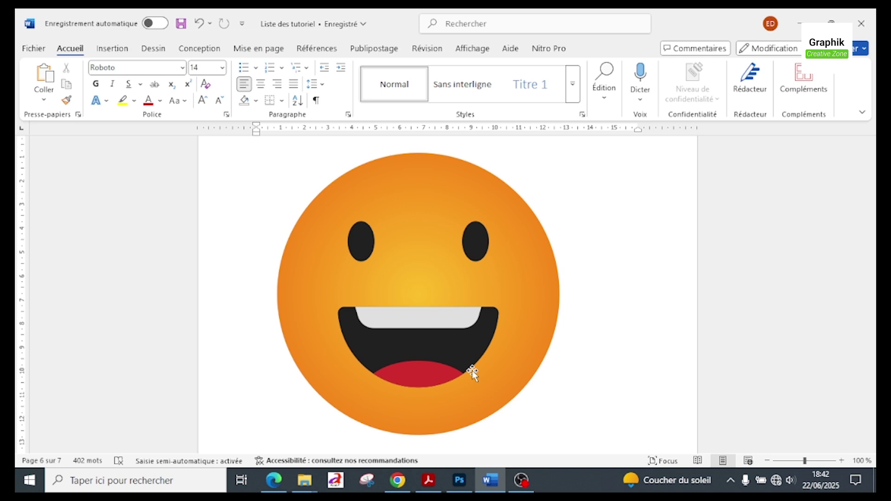
key("alt+Tab")
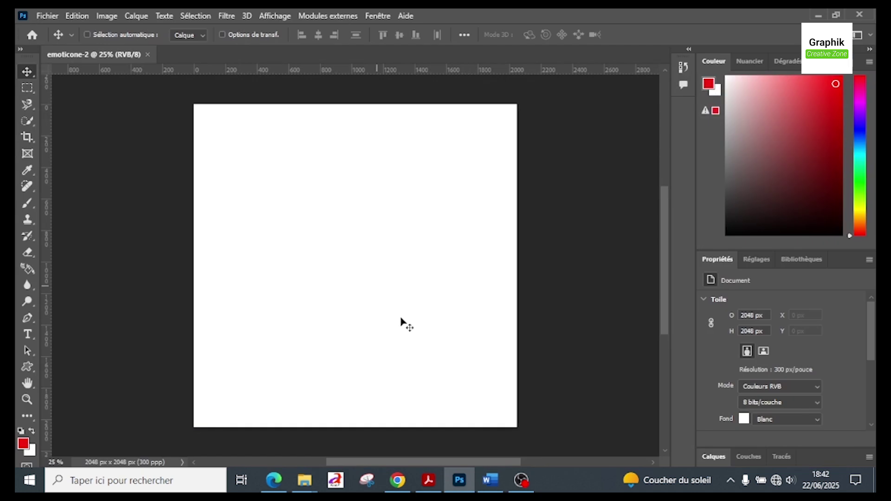
Collapse the canvas section of the document properties and display the document's layer list
left_click(740, 260)
left_click(719, 260)
left_click(704, 299)
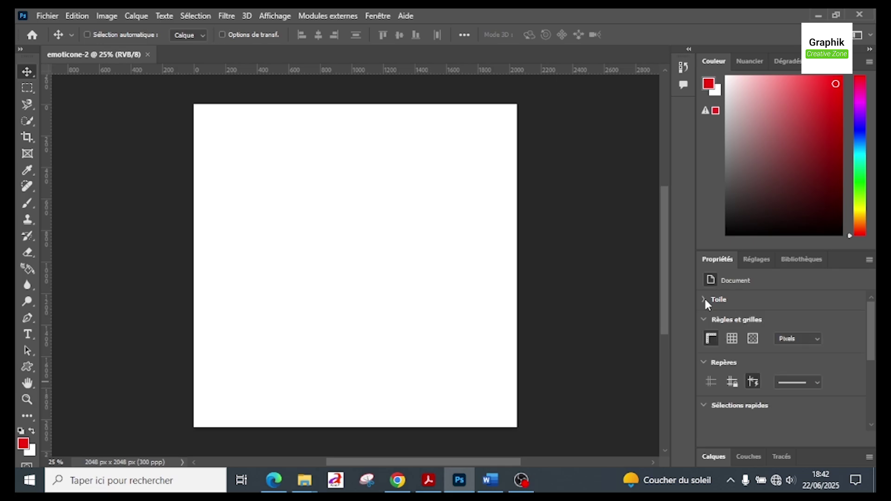
left_click(743, 459)
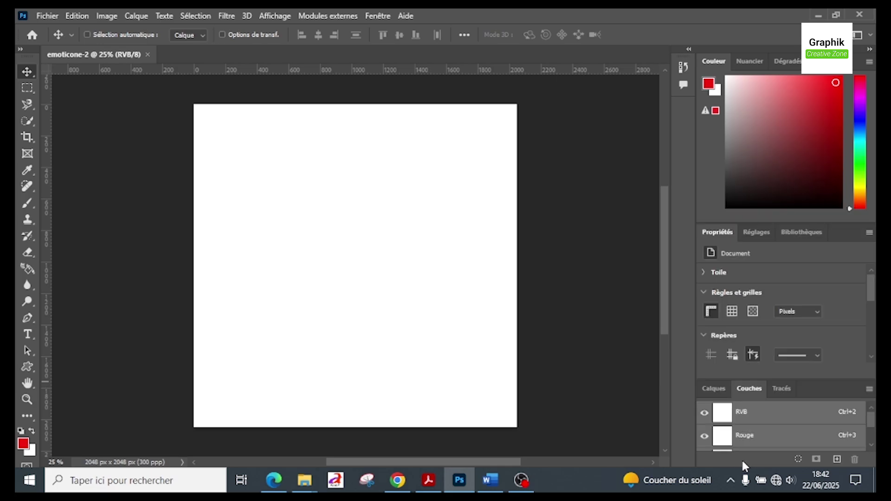
left_click(717, 387)
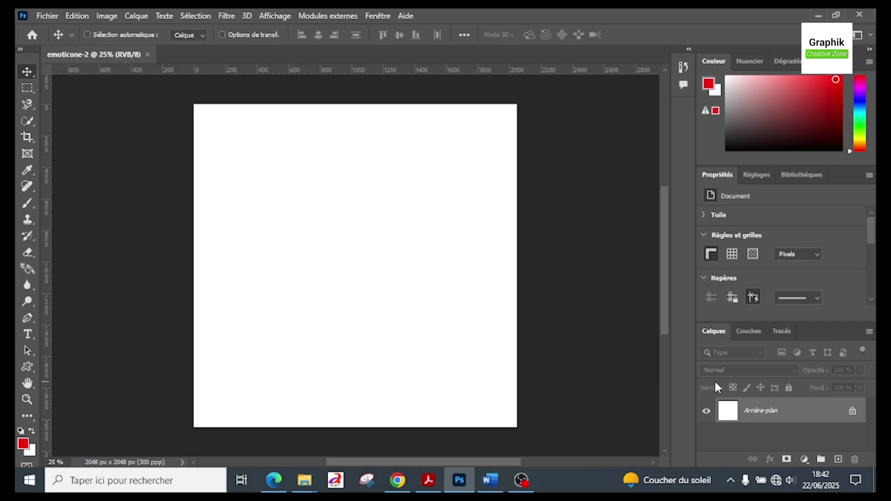
Unlock the background to make it a normal layer and add three empty layers above it
left_click(853, 411)
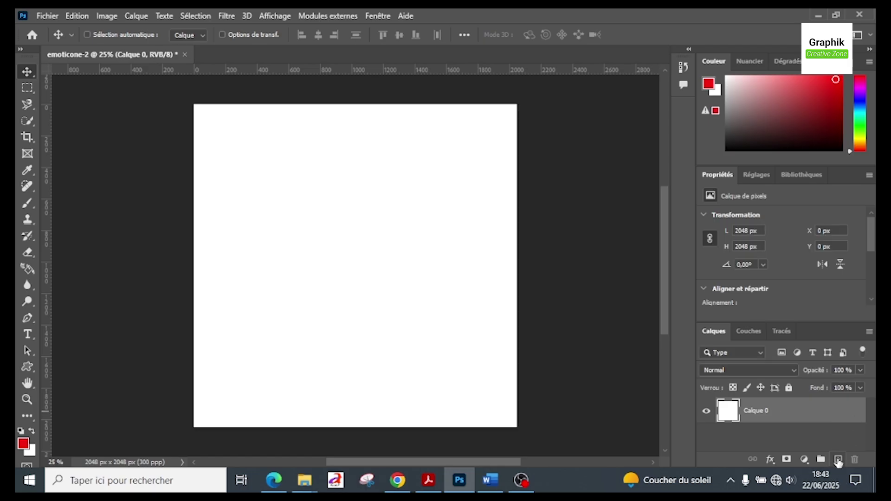
left_click(838, 460)
left_click(838, 460)
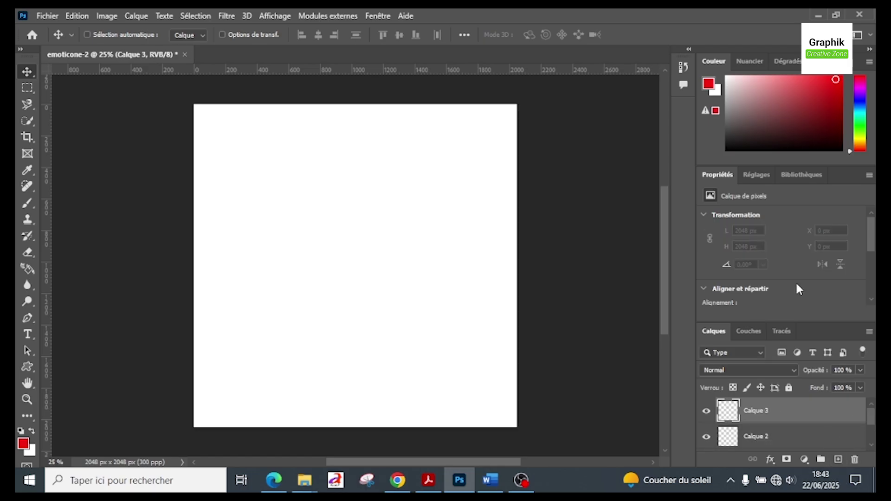
Collapse the transform, align and quick selection property sections and enlarge the area showing the layer list
left_click(705, 216)
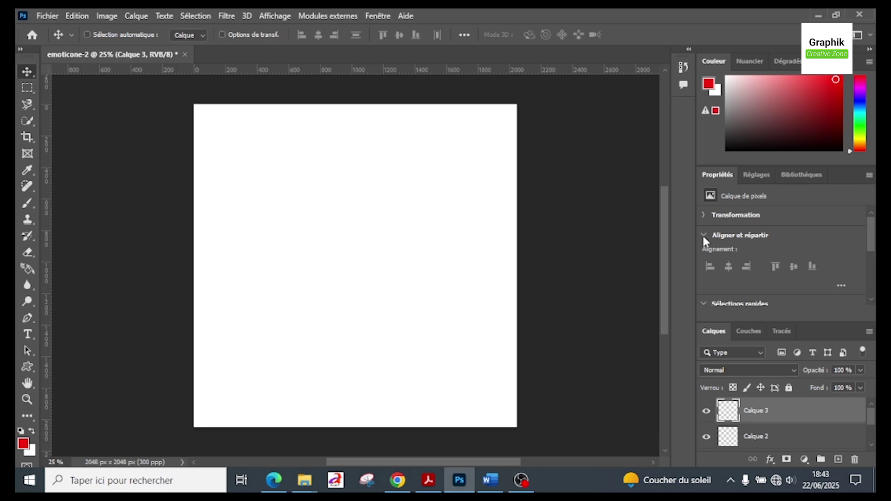
left_click(703, 236)
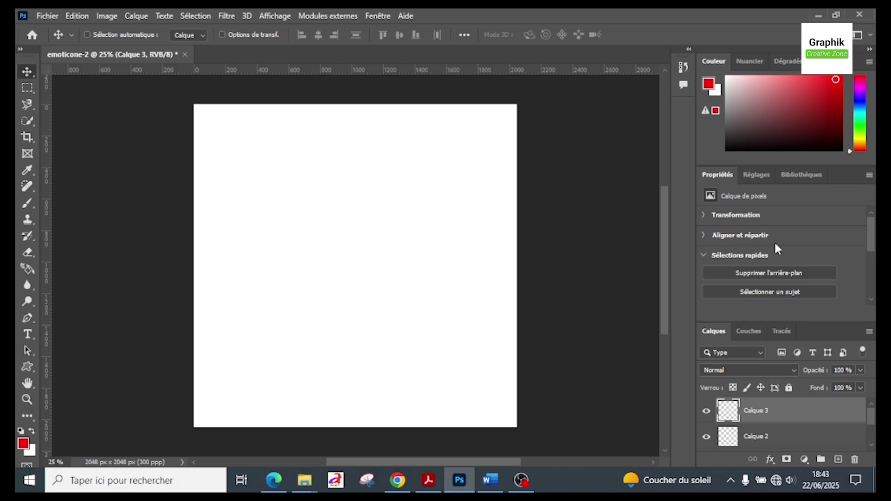
left_click(705, 258)
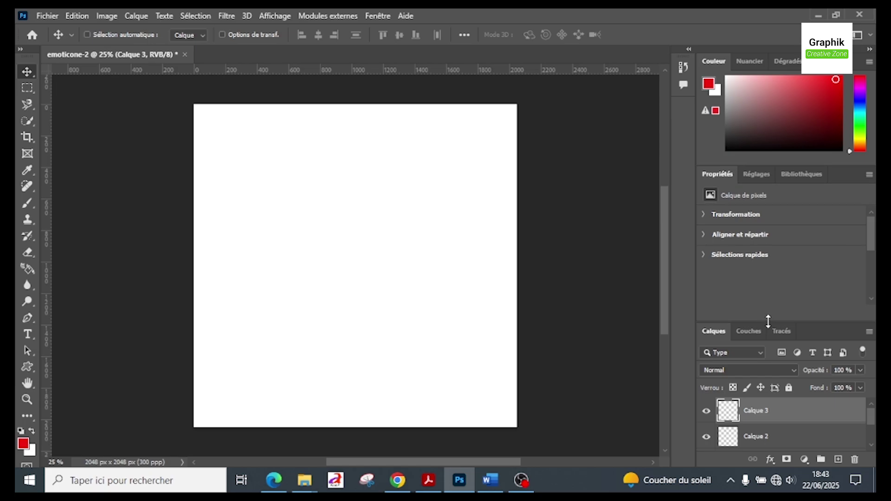
left_click_drag(768, 321, 764, 255)
scroll(761, 380, "down", 1)
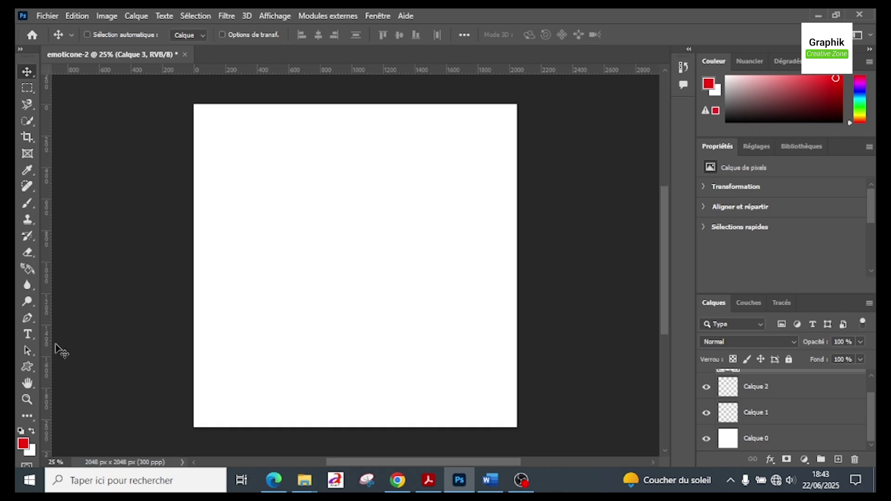
Create a 2000 × 2000 px ellipse on layer Calque 1 and move it to the centre of the canvas
left_click(29, 366)
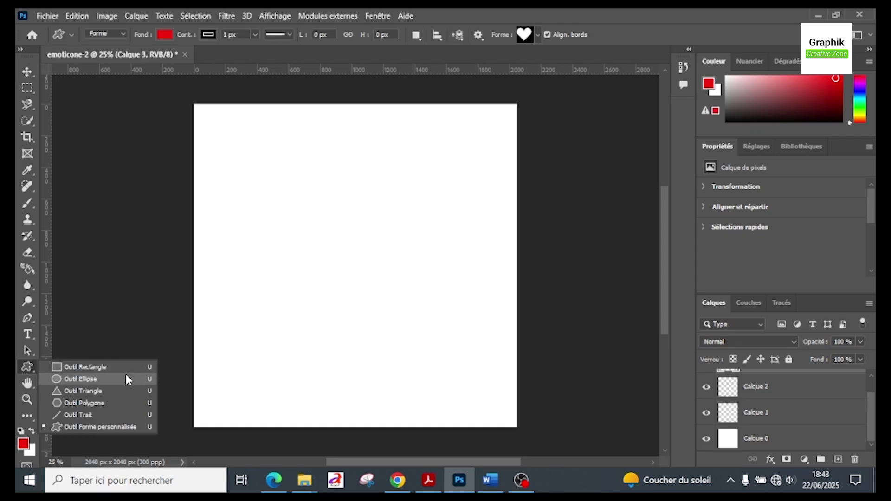
left_click(102, 378)
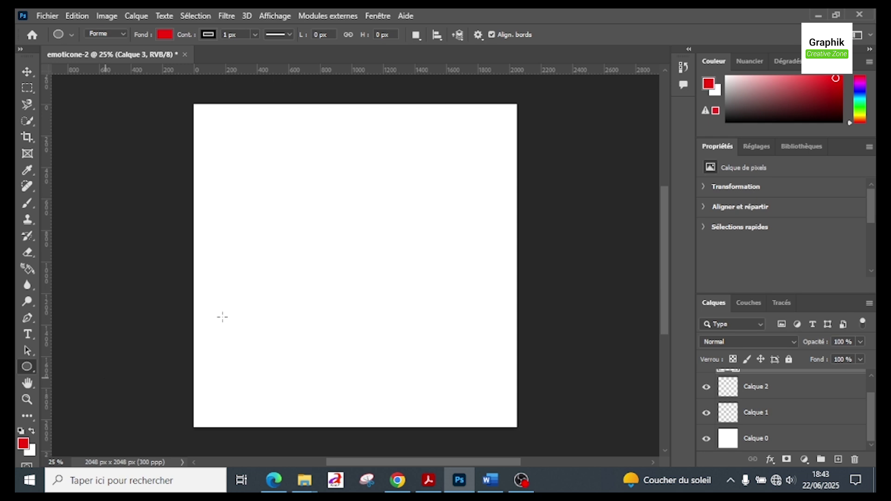
left_click(755, 414)
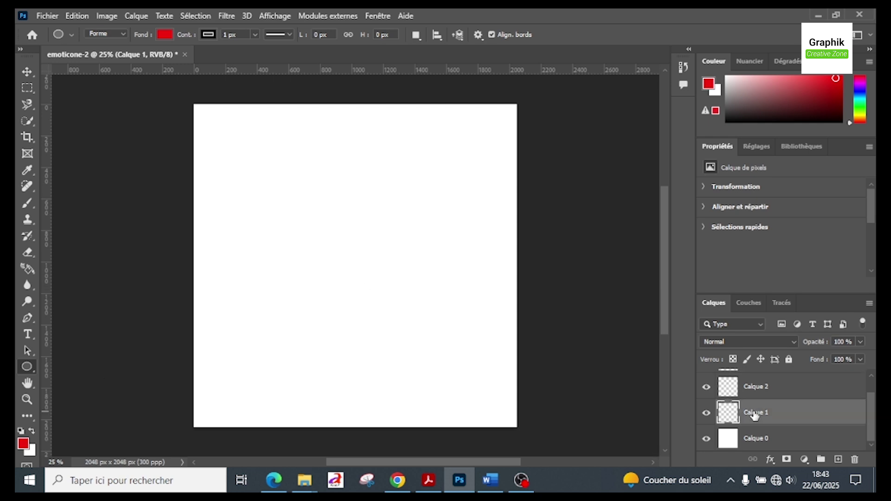
left_click(331, 273)
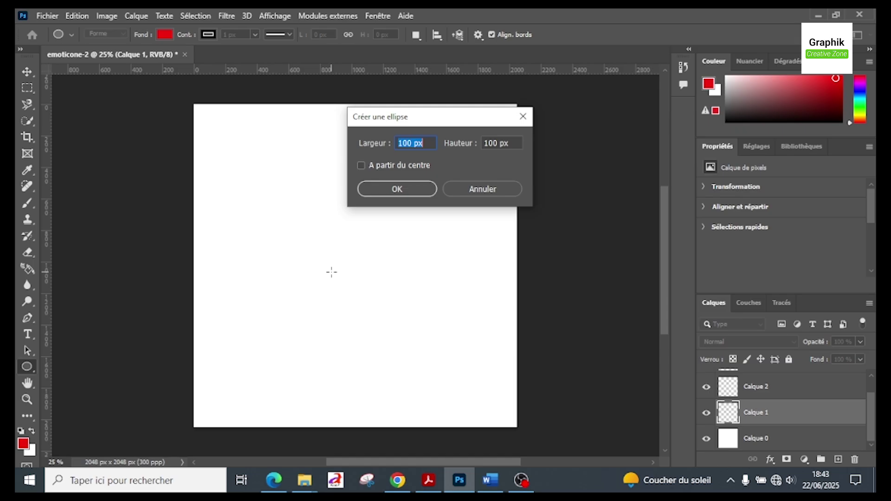
type("2000")
key("Tab")
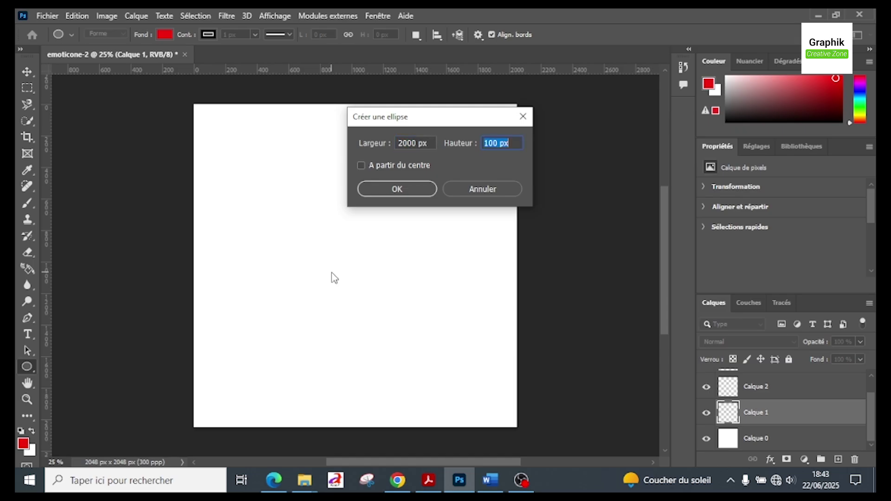
type("2000")
left_click(392, 189)
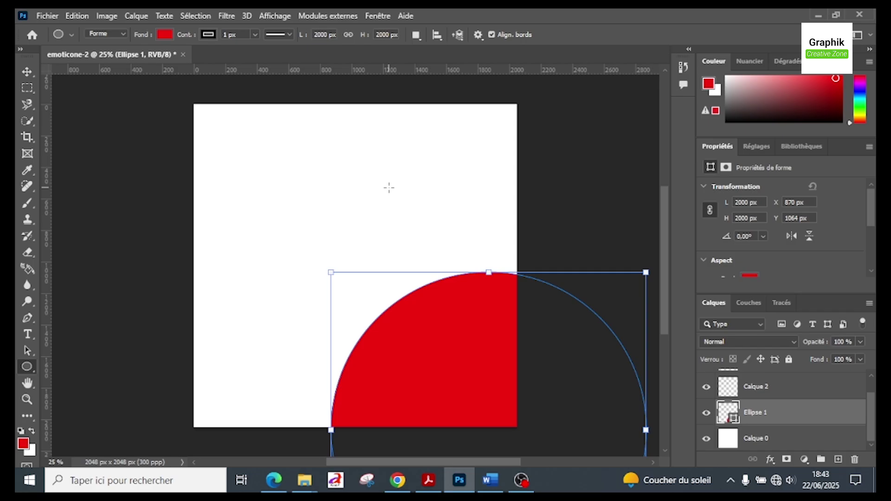
left_click(26, 72)
left_click_drag(402, 322, 315, 187)
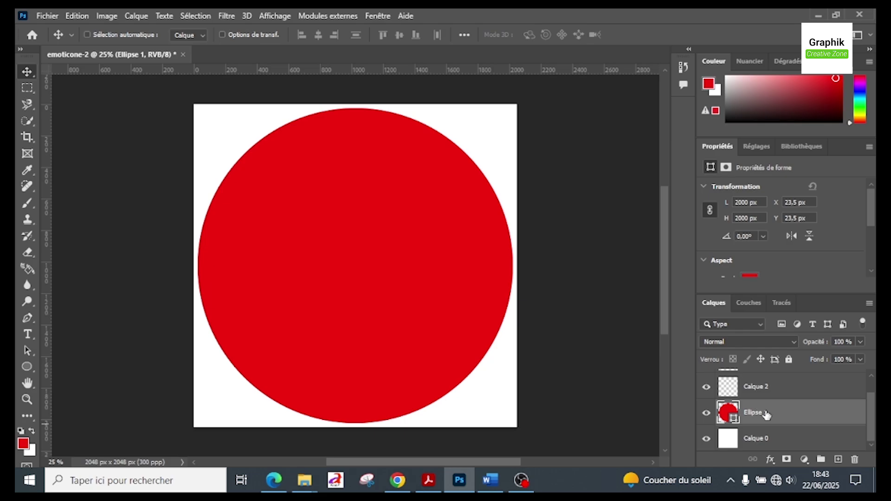
Remove the outline from the large circle so that its stroke is set to none
left_click(28, 367)
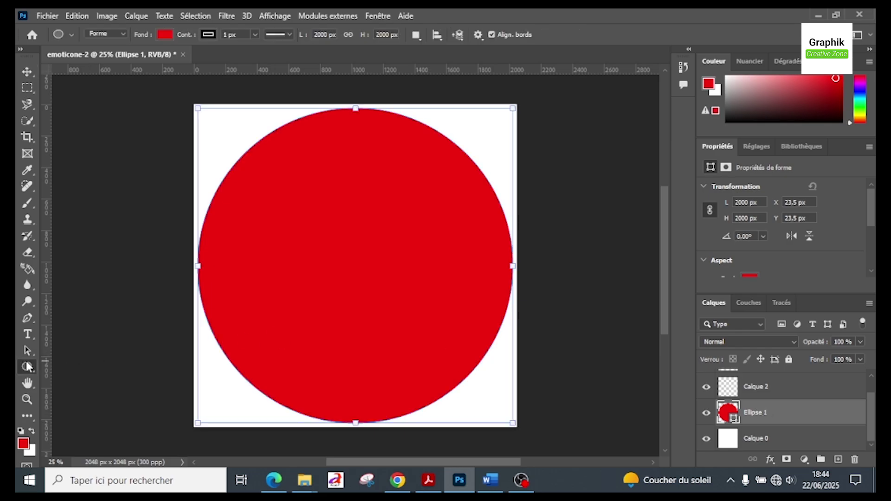
left_click(204, 38)
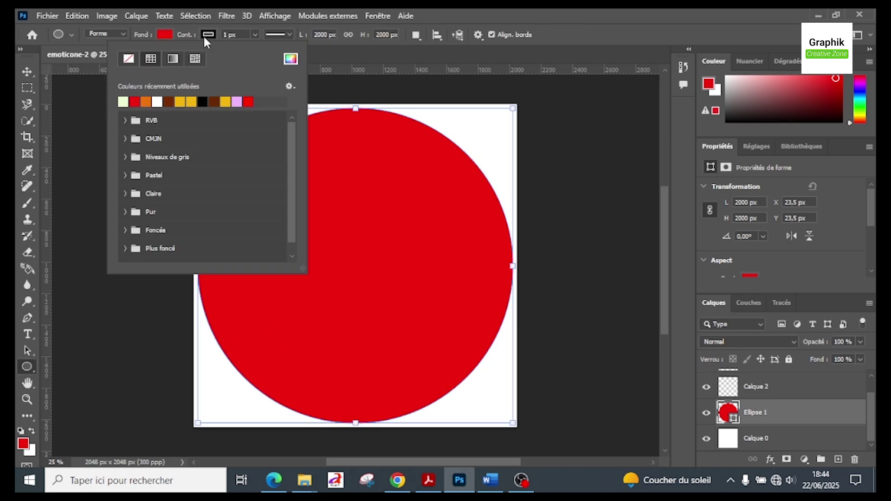
left_click(127, 60)
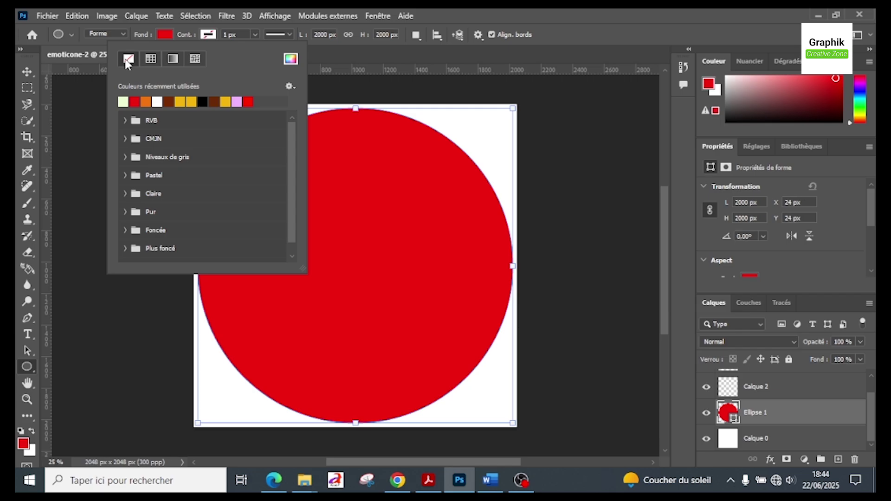
Change the large circle's fill to the golden yellow #fac31d
left_click(167, 31)
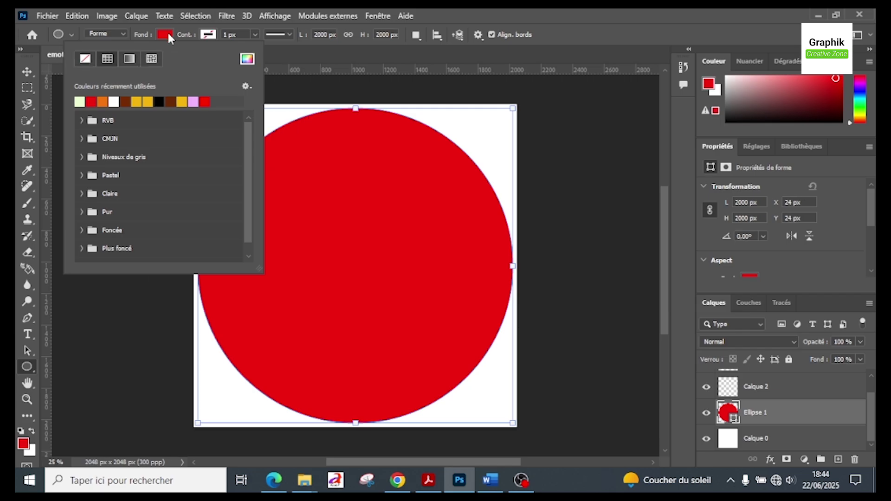
left_click(247, 58)
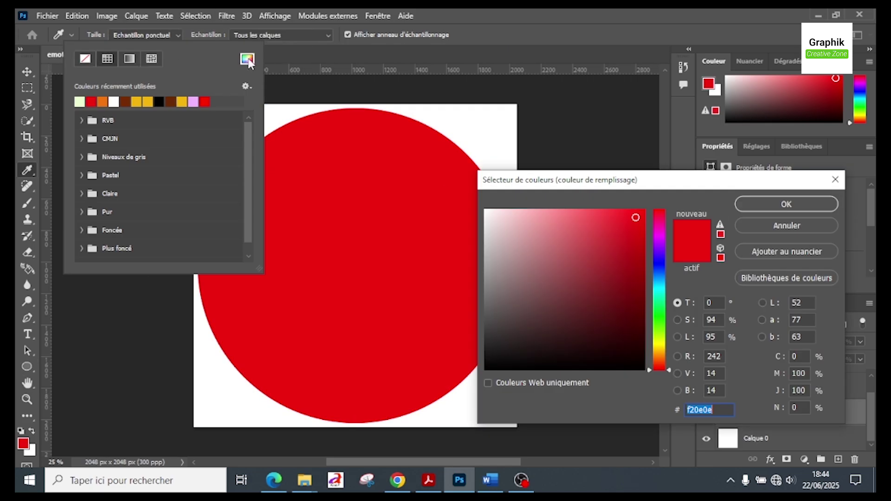
left_click(659, 349)
left_click_drag(615, 301, 629, 212)
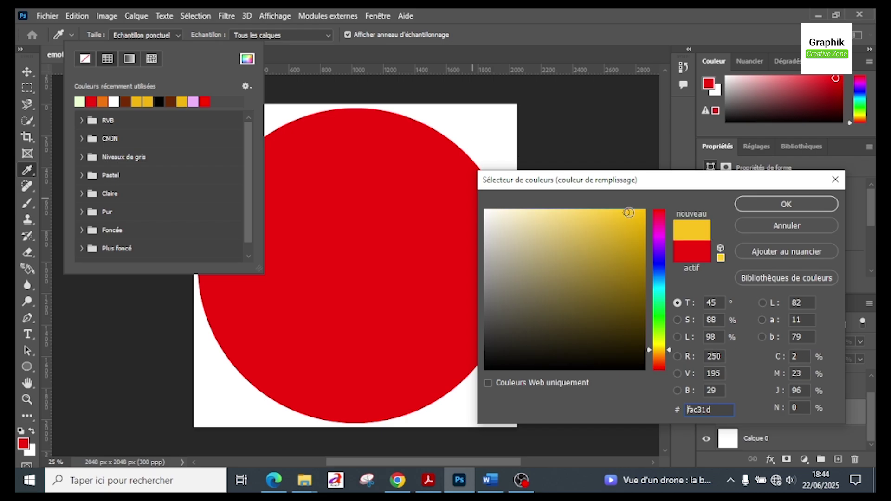
left_click(774, 204)
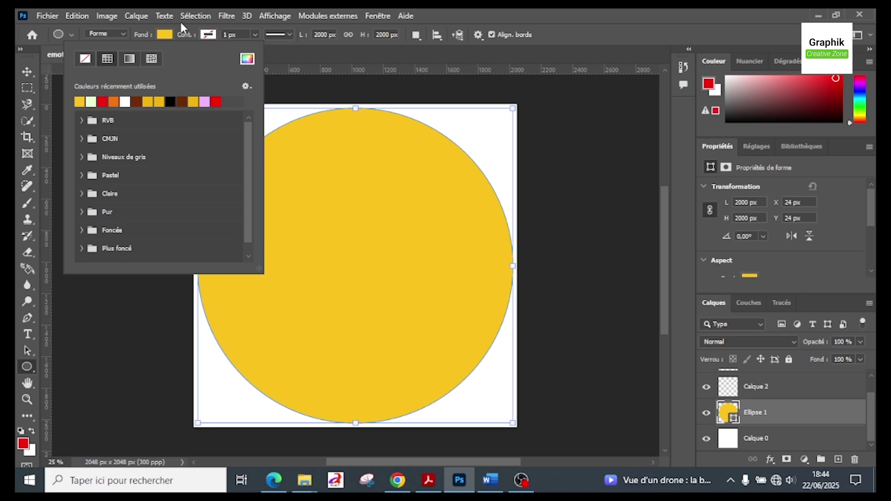
left_click(764, 399)
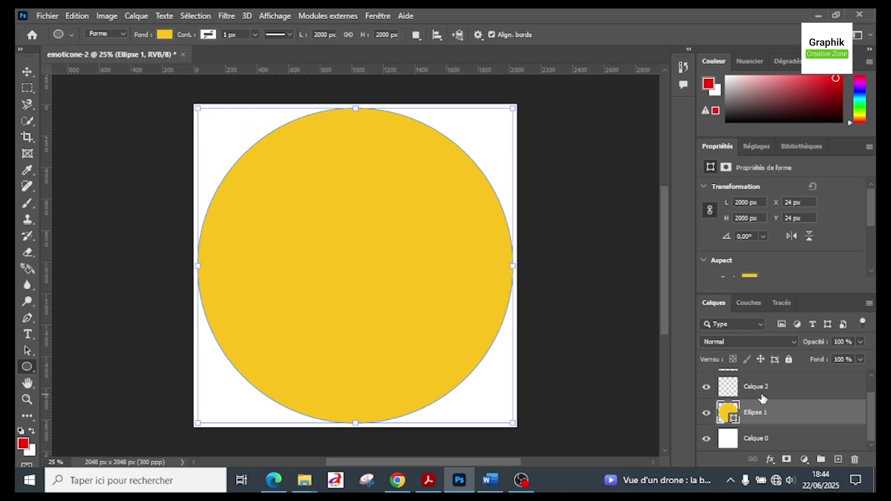
Select layer Calque 2, examine the eyes of the reference emoji in Word and return to Photoshop
left_click(764, 399)
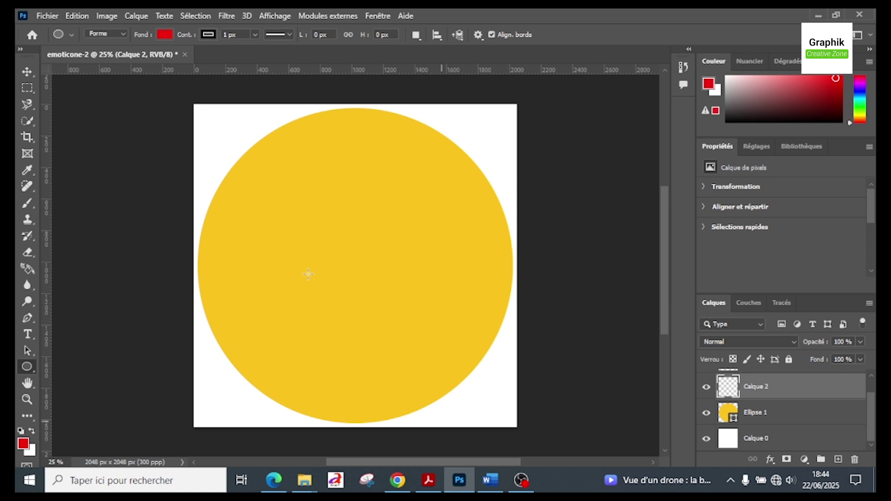
left_click(491, 481)
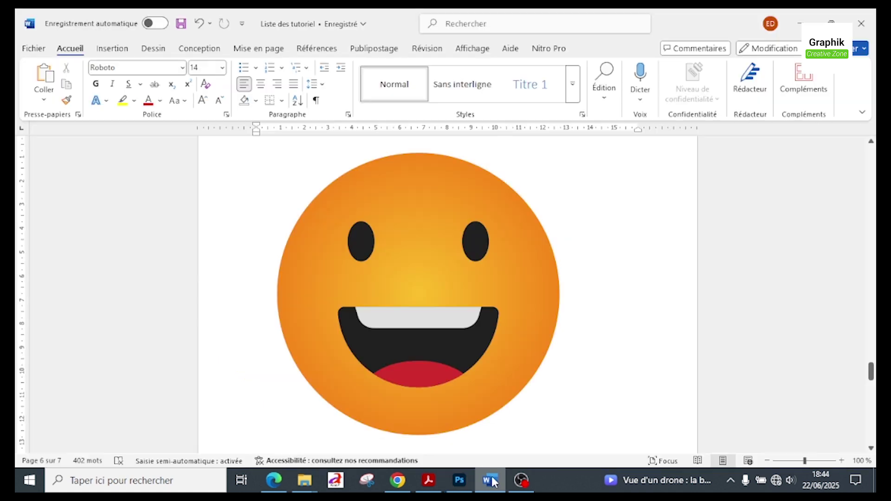
left_click(492, 481)
left_click(492, 481)
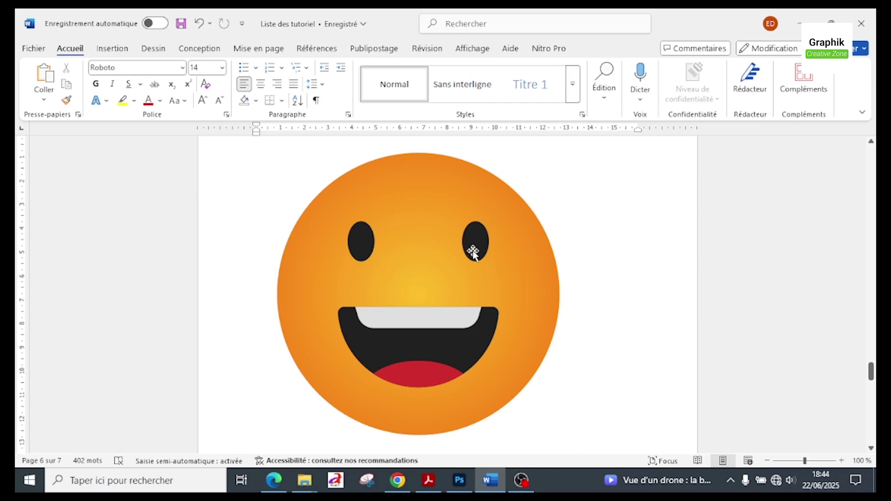
key("alt+Tab")
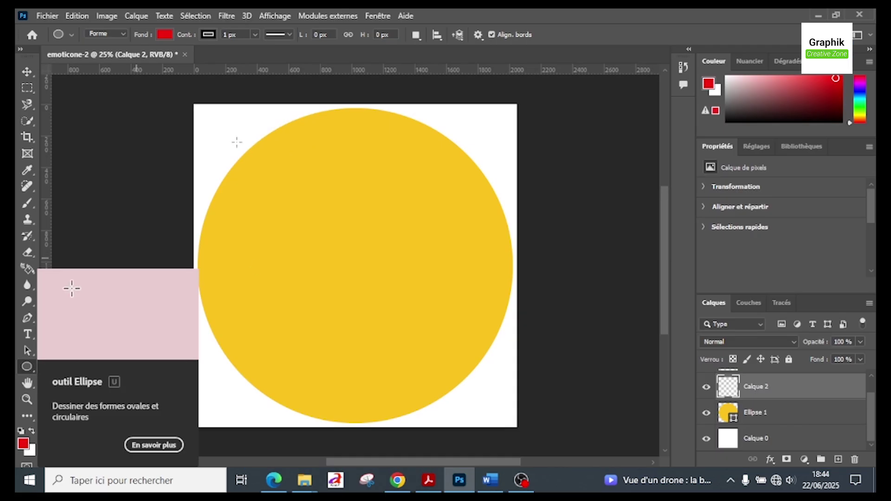
Set the Ellipse tool's fill to the near-black colour #171717 for drawing on layer Calque 2
left_click(165, 37)
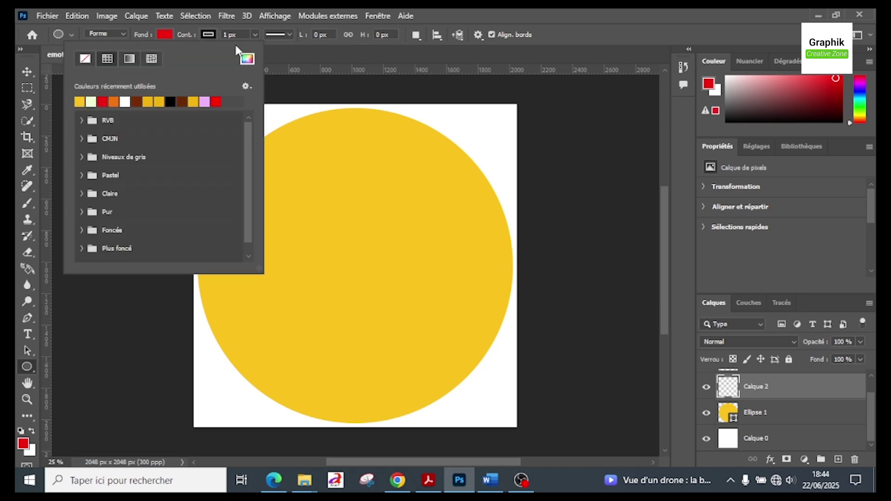
left_click(247, 58)
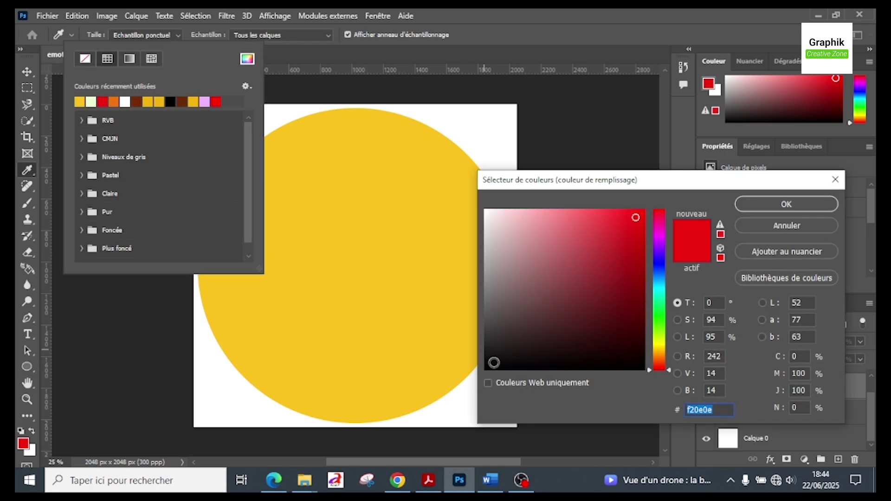
left_click_drag(491, 354, 485, 356)
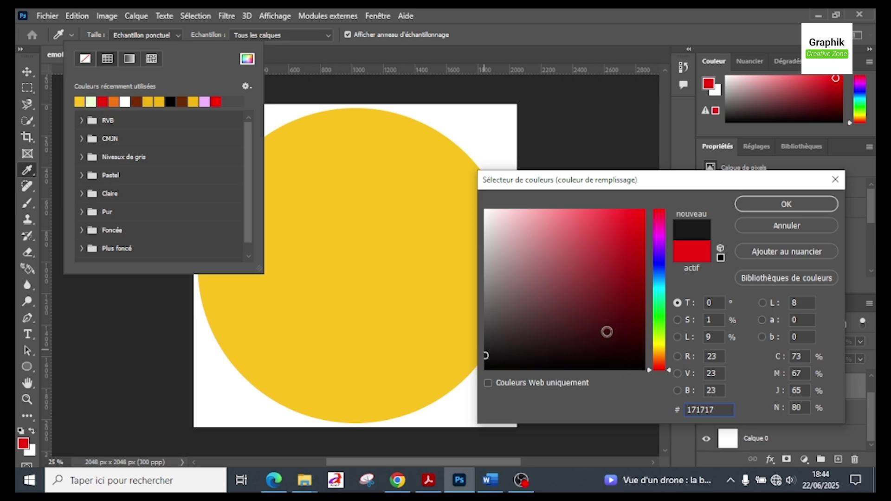
left_click(770, 203)
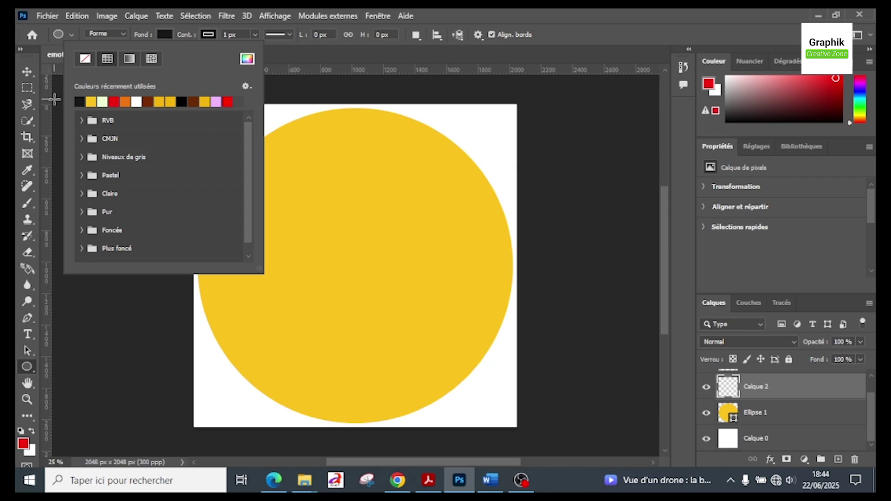
Draw a vertical near-black ellipse about 174 × 244 px as the left eye in the upper part of the yellow circle
left_click(27, 350)
left_click(28, 381)
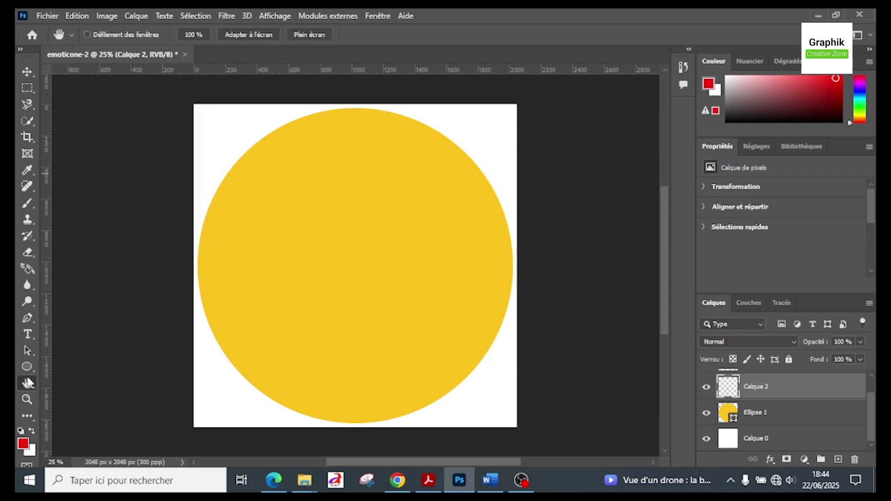
left_click(27, 367)
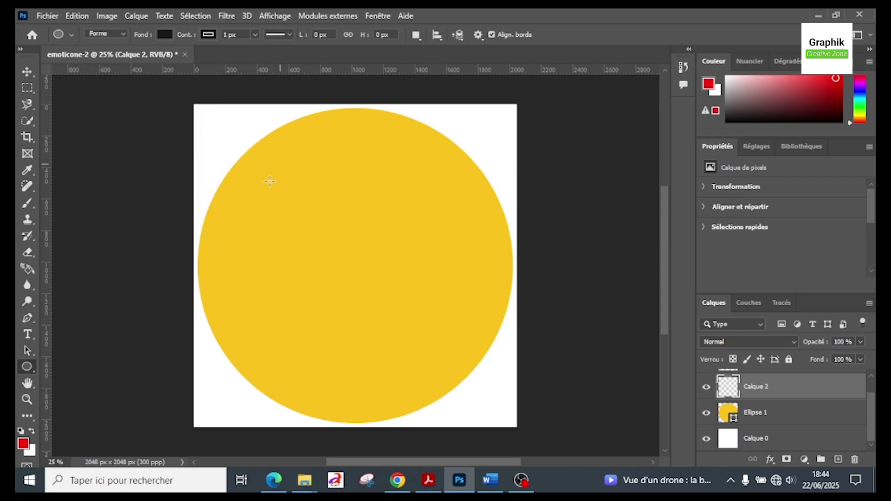
left_click_drag(268, 187, 295, 226)
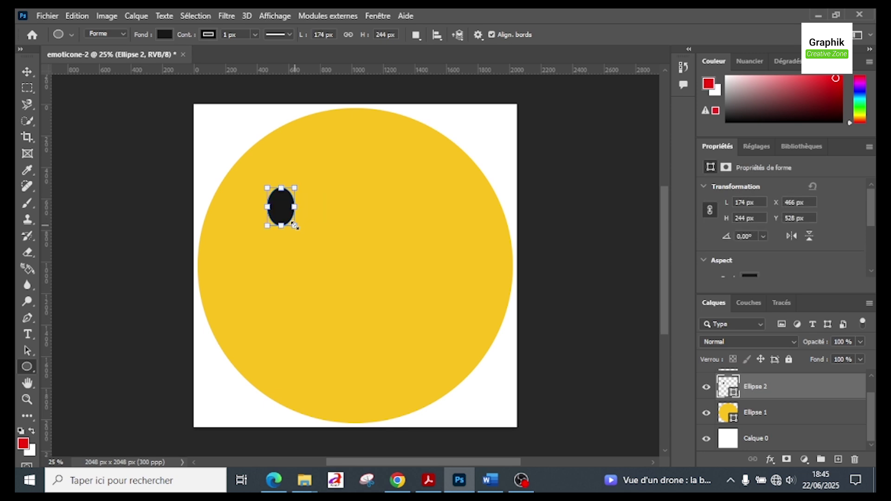
Remove the outline from the left eye by setting its stroke to none, keeping layer Ellipse 2 selected
left_click(204, 39)
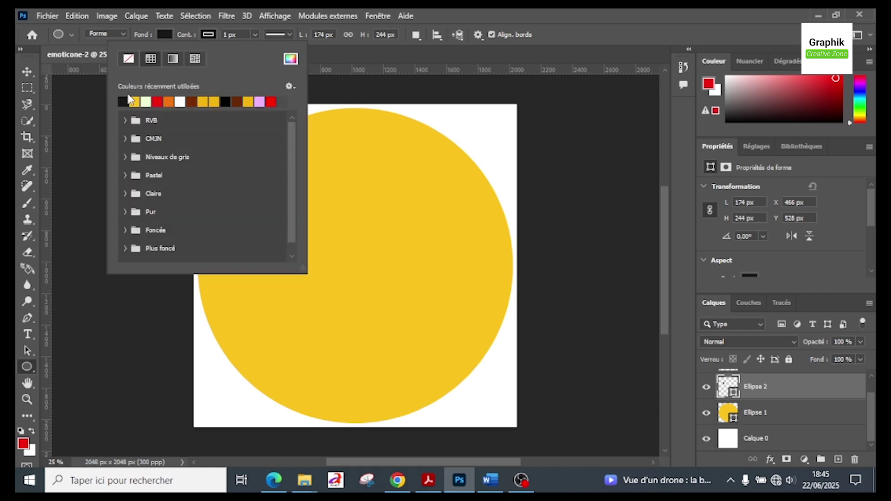
left_click(131, 60)
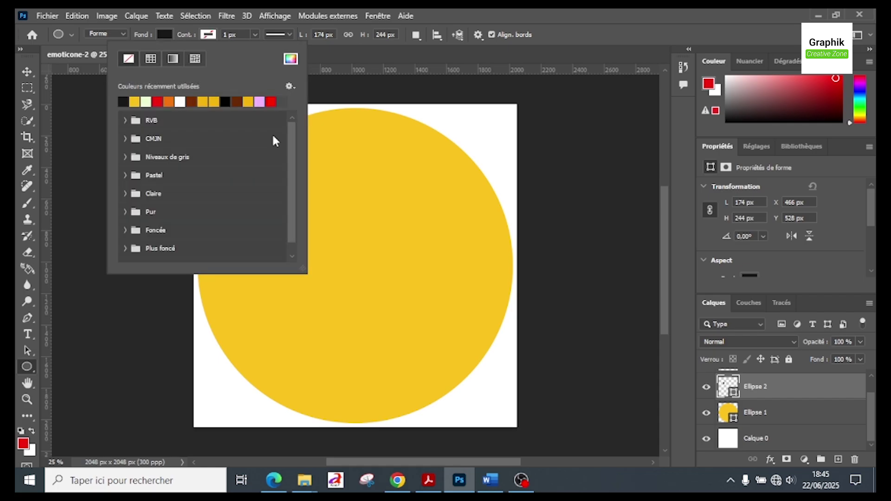
left_click(752, 416)
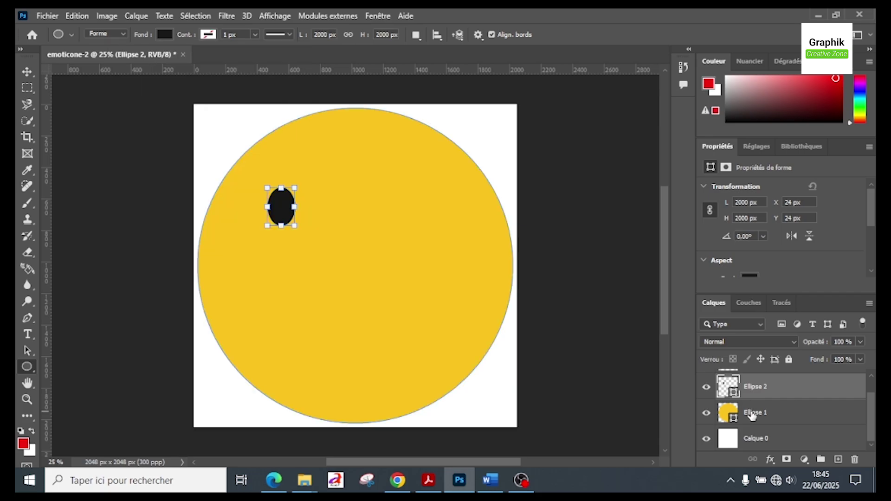
left_click(770, 391)
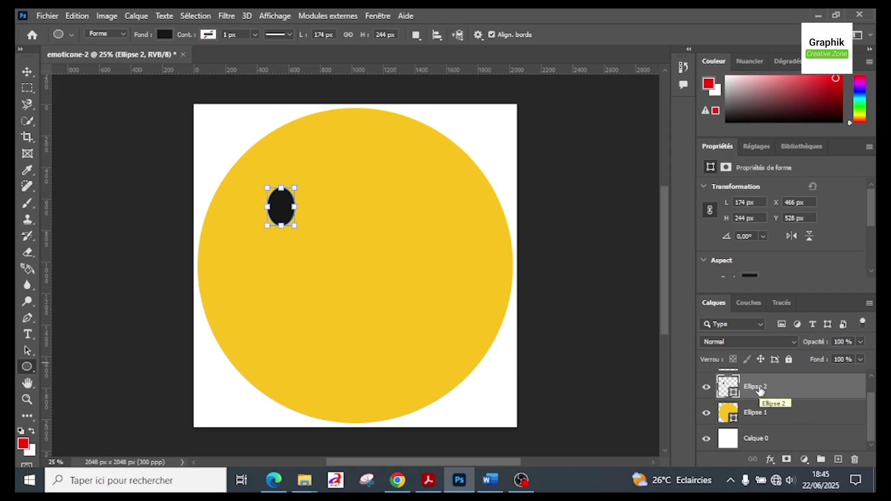
Duplicate layer Ellipse 2 and move the copy horizontally about 936 px to the right to form the second eye
right_click(759, 391)
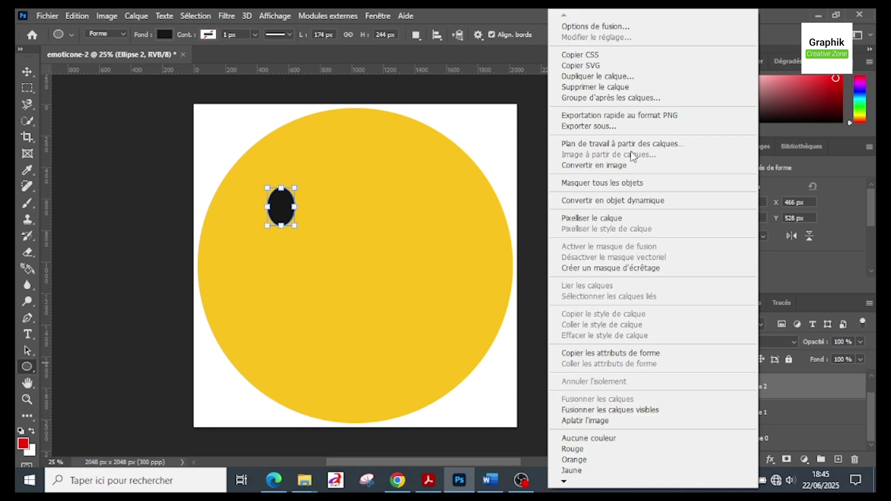
left_click(595, 79)
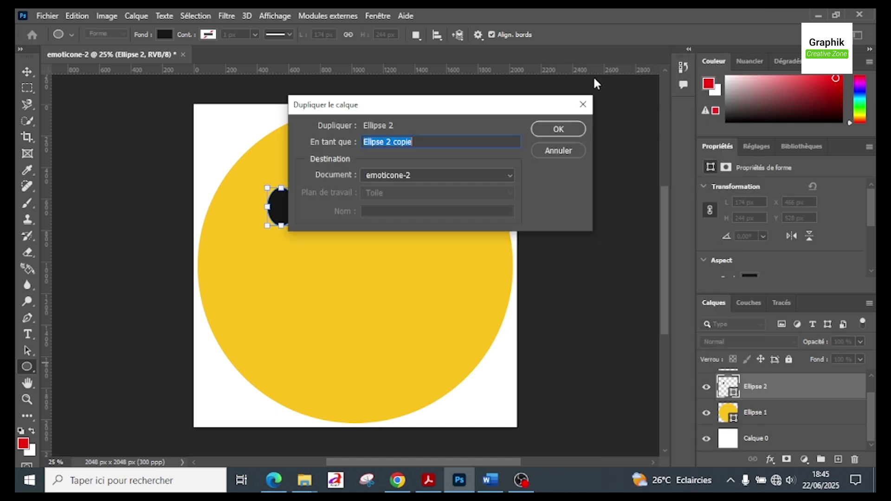
left_click(541, 128)
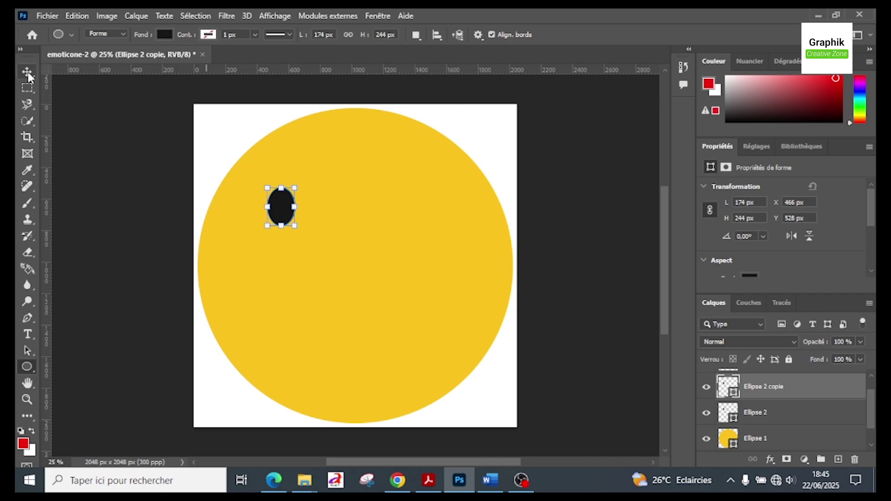
left_click(28, 73)
left_click_drag(290, 211, 435, 211)
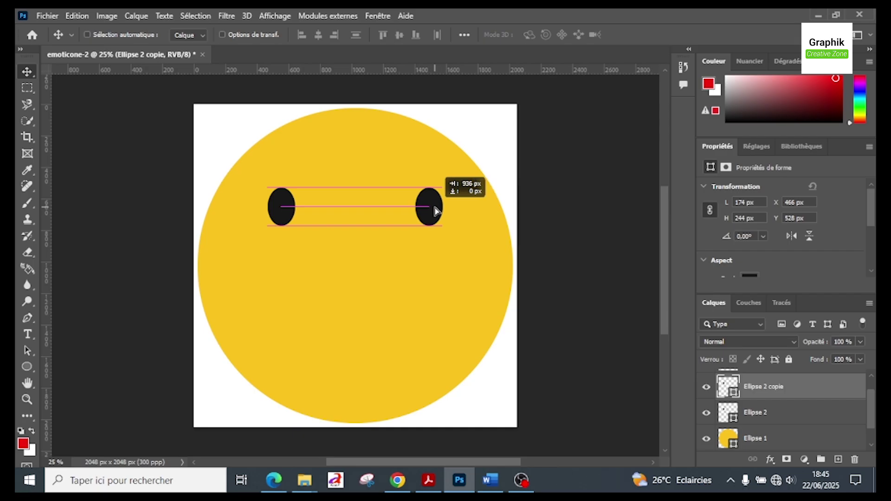
left_click_drag(436, 211, 437, 212)
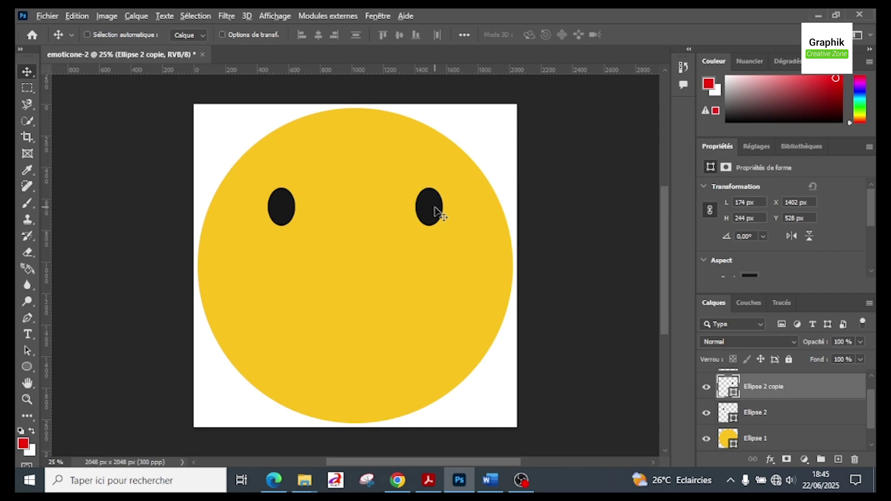
Examine the reference emoji's mouth in Word, return to Photoshop and select layer Calque 3 for the Ellipse tool
key("alt+Tab")
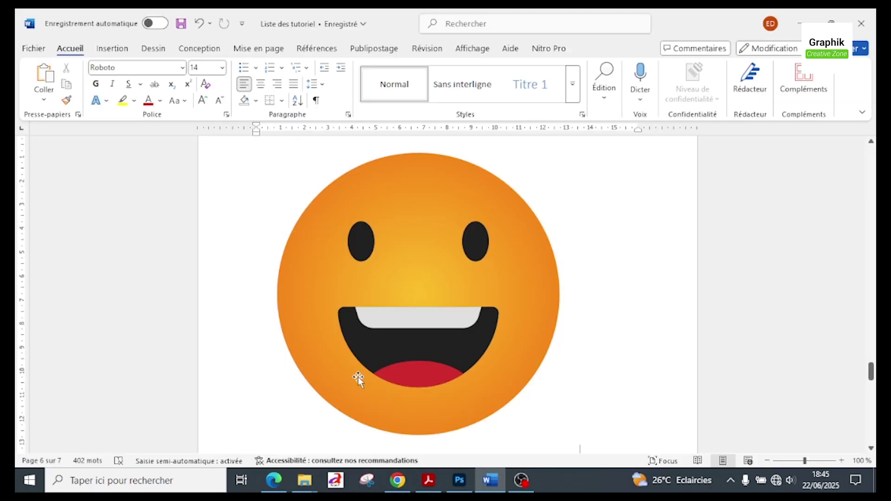
key("alt+Tab")
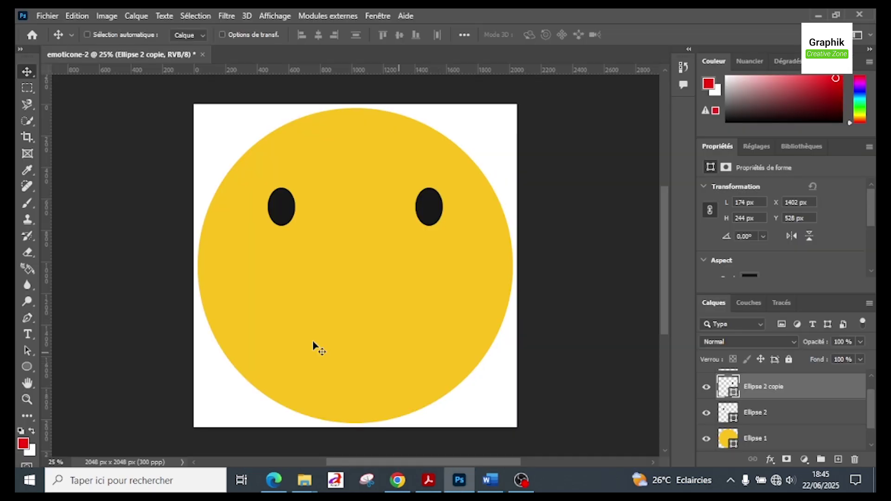
left_click(27, 368)
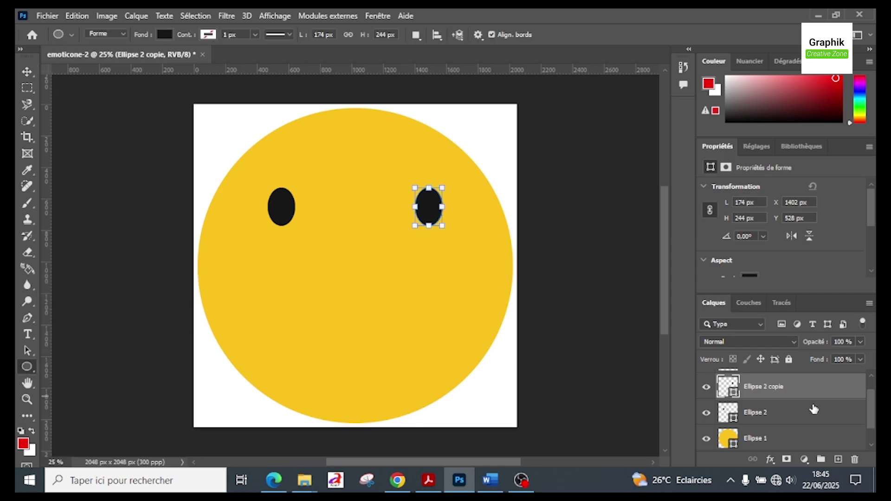
scroll(814, 409, "up", 1)
left_click(750, 382)
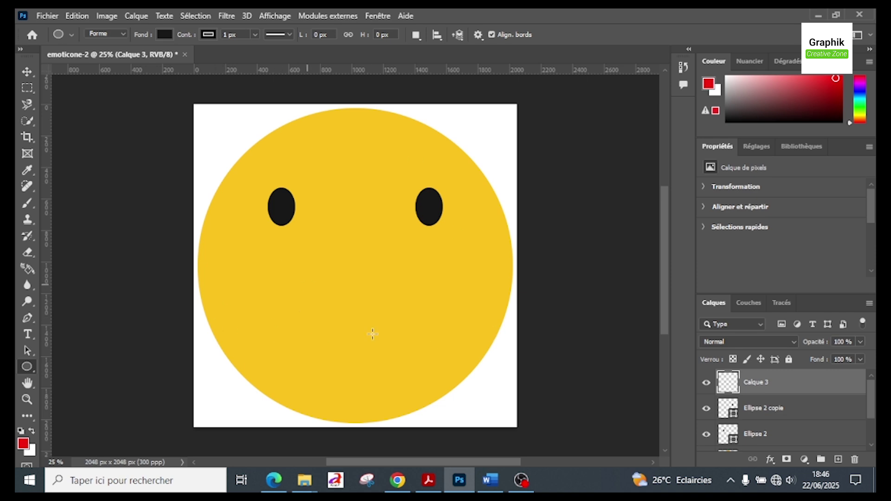
Create a 1200 × 1200 px near-black circle on layer Calque 3 and center it horizontally on the face below the eyes
left_click(321, 322)
type("1200")
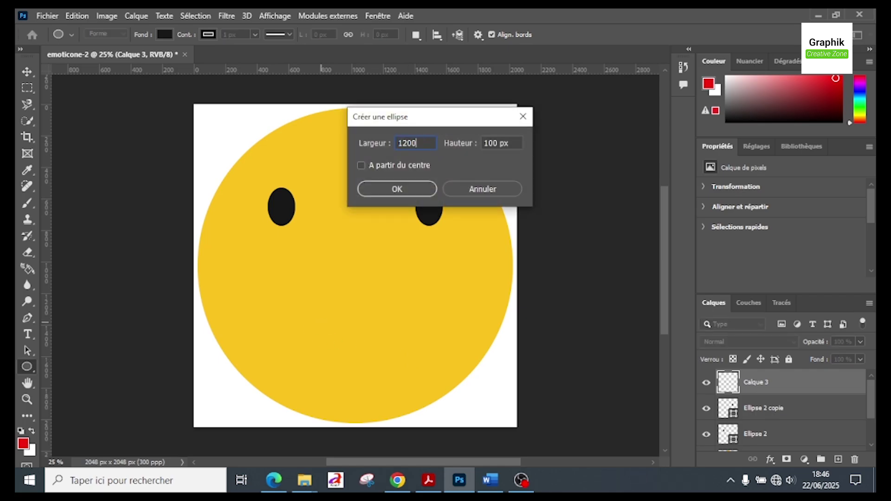
key("Tab")
type("1200")
key("Return")
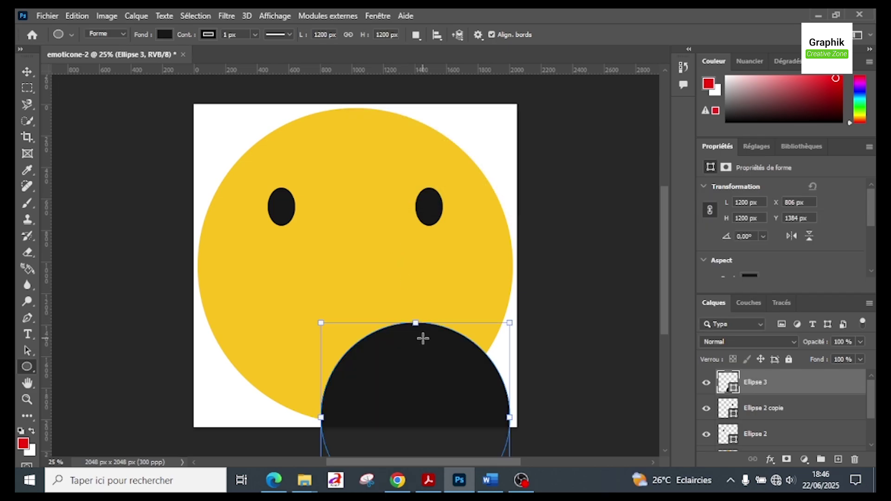
left_click(27, 71)
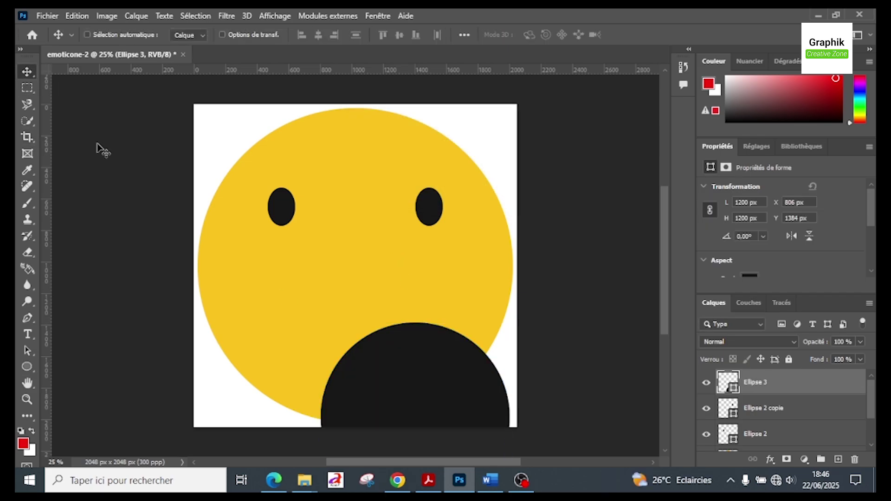
left_click_drag(393, 361, 343, 275)
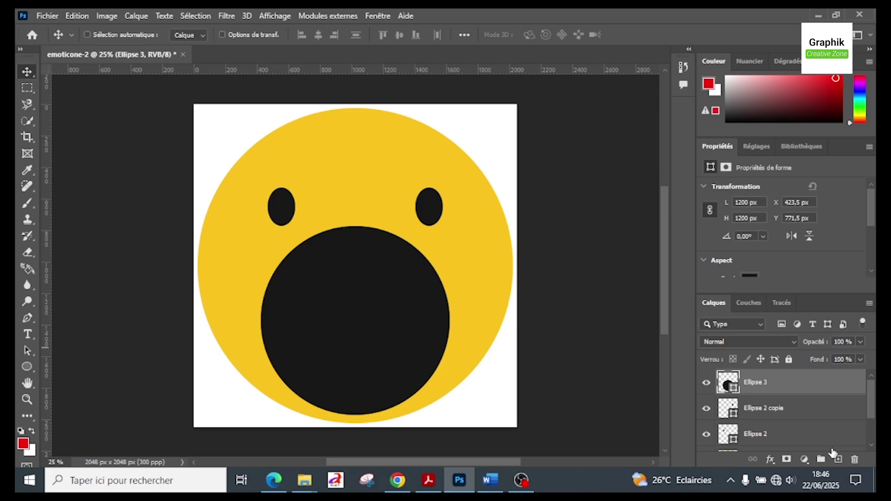
Add an empty layer above Ellipse 3, then marquee-select the upper half of the black circle with layer Ellipse 3 active
left_click(838, 460)
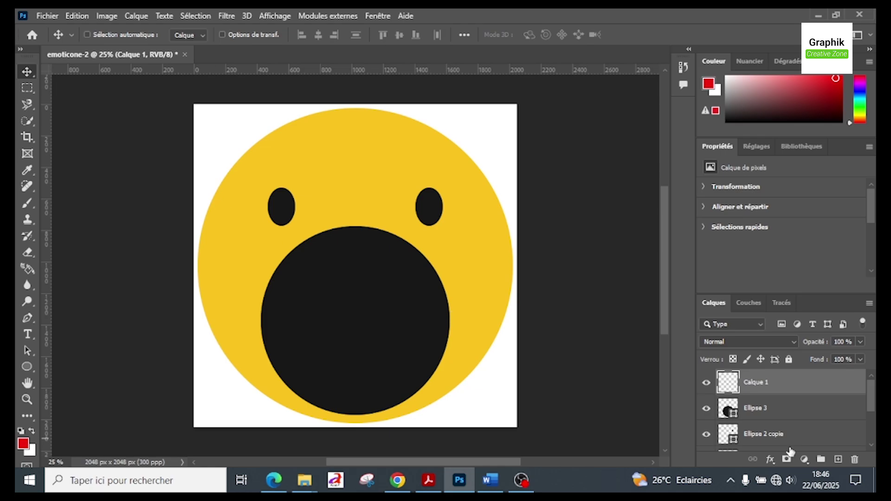
left_click(766, 413)
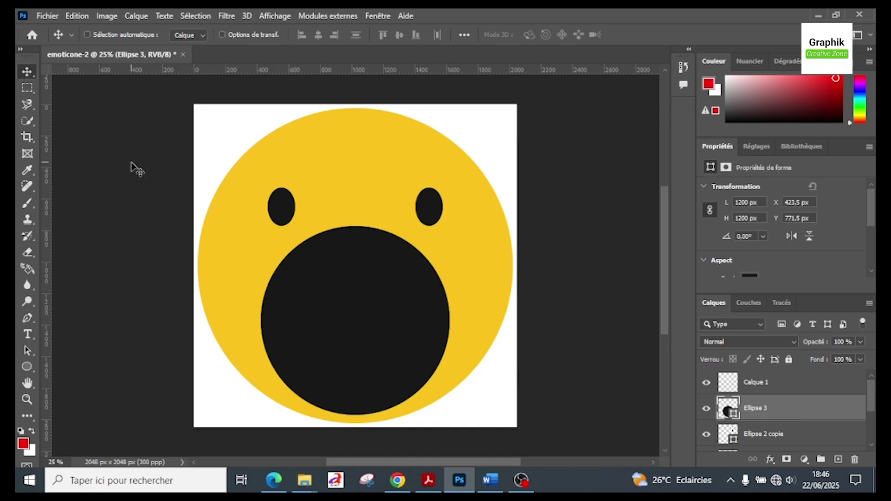
left_click(26, 89)
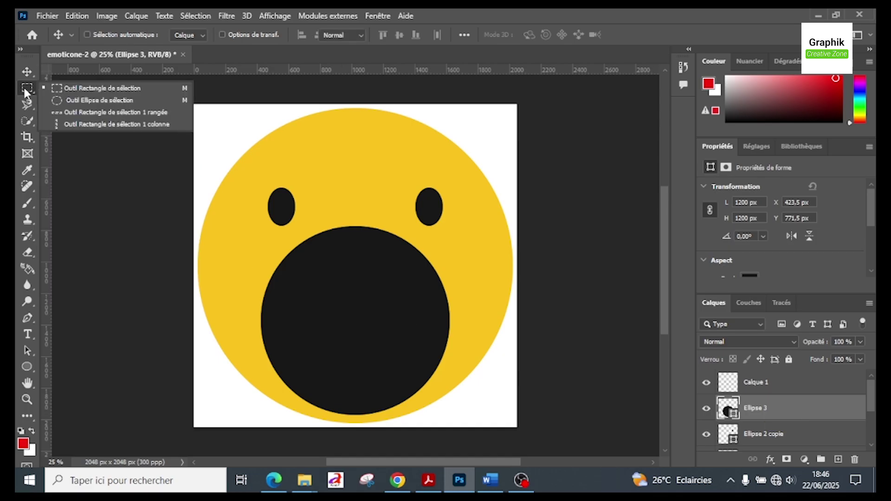
left_click(102, 88)
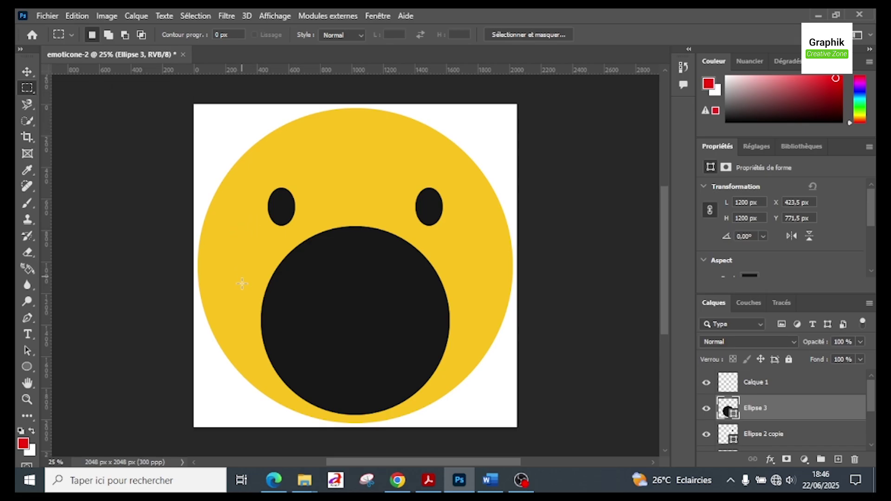
left_click_drag(254, 320, 463, 229)
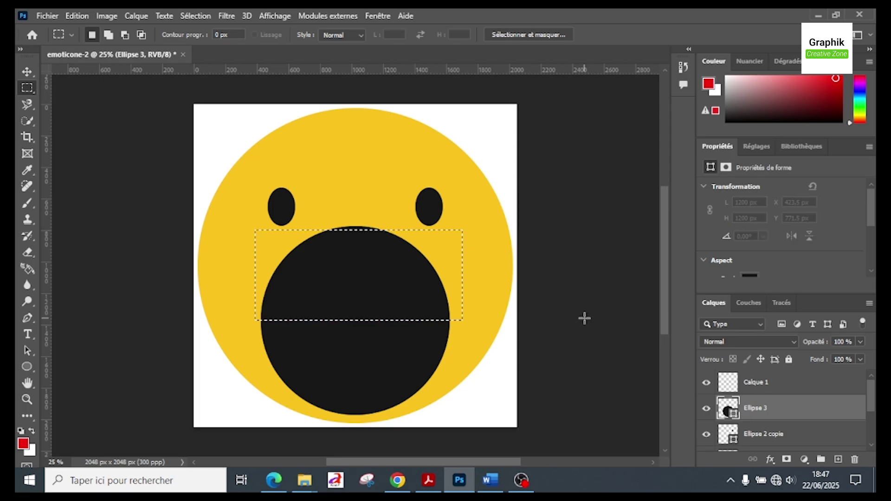
Rasterize layer Ellipse 3, delete the selected upper part of the black circle and deselect
right_click(772, 414)
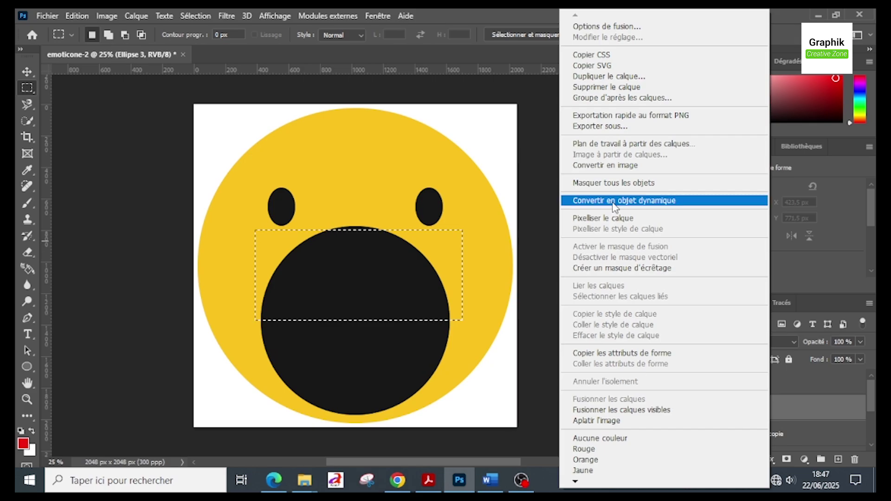
left_click(620, 222)
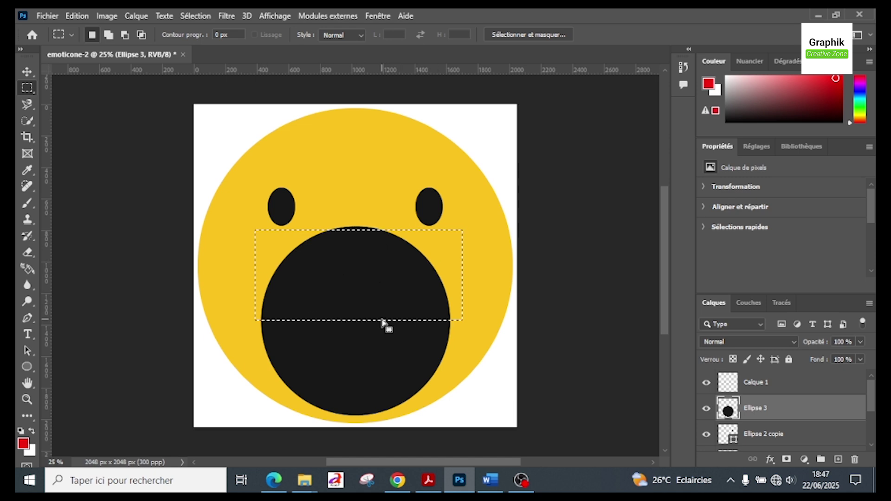
key("Delete")
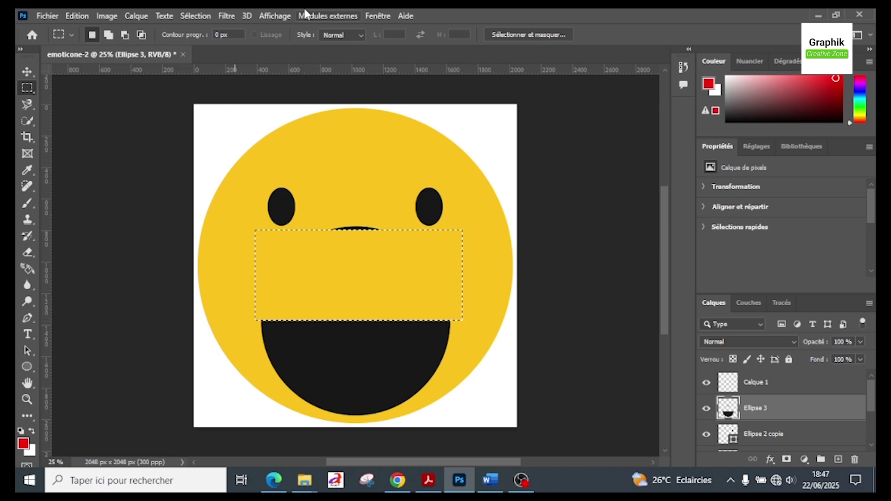
left_click(196, 15)
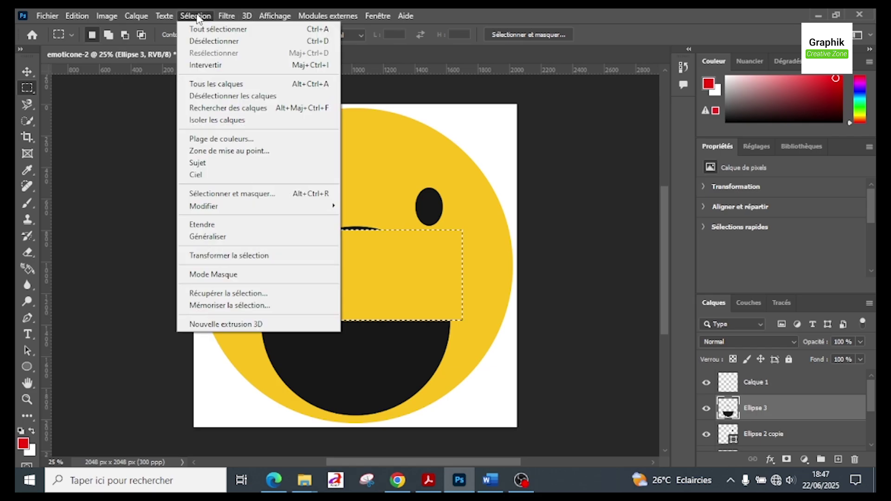
left_click(210, 40)
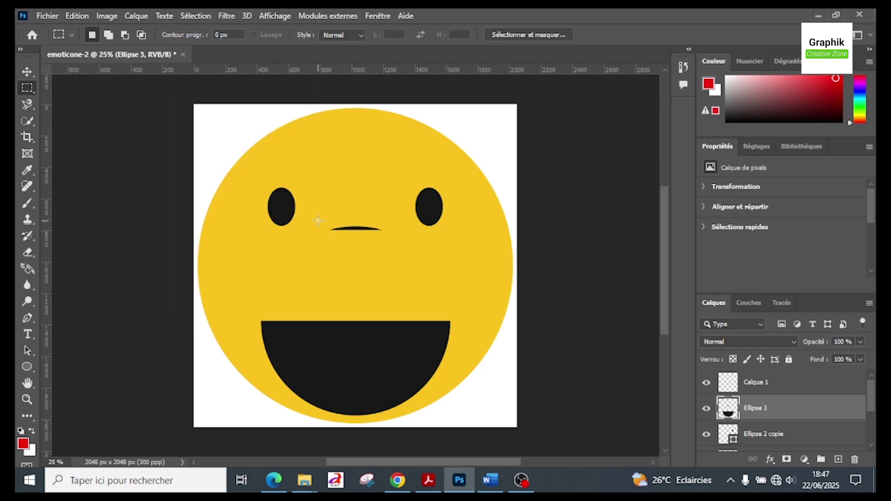
Select the leftover black sliver between the eyes and mouth, delete it and clear the selection
left_click_drag(318, 220, 398, 241)
key("Delete")
key("ctrl+d")
Nudge the half-circle mouth straight up until it sits midway between the eyes and the face's lower edge
left_click(26, 71)
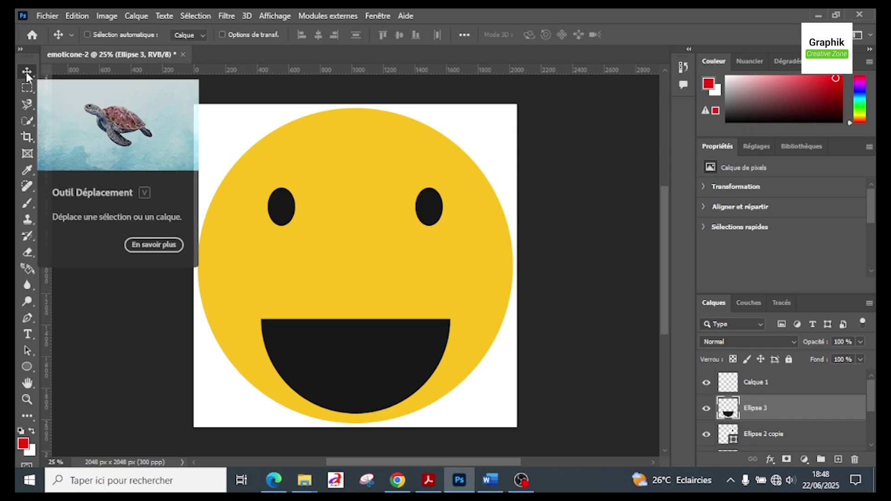
key("Up")
key("Up")
key("Up")
key("Up")
key("Up")
key("Up")
key("Up")
key("Up")
key("Up")
key("Up")
key("Up")
key("Up")
key("Up")
key("Up")
key("Up")
key("Up")
key("Up")
key("Up")
key("Up")
key("Up")
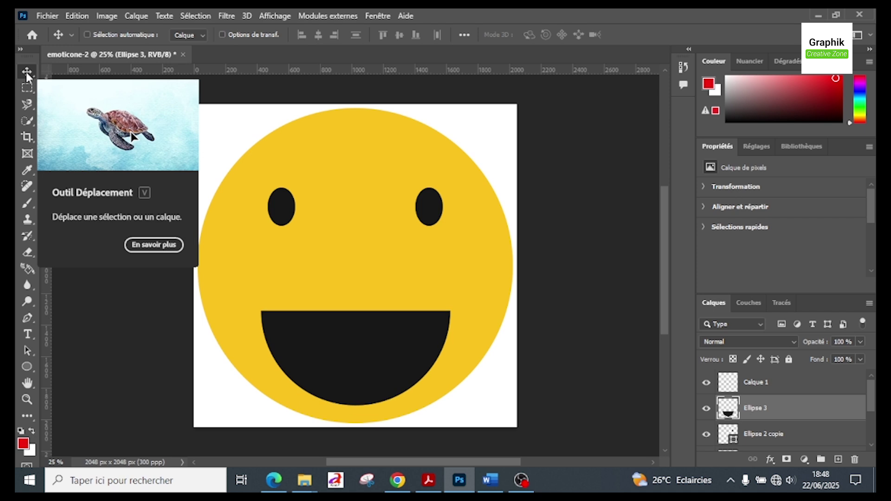
key("Up")
key("Up")
key("Up")
key("Up")
key("Up")
key("Up")
key("Up")
key("Up")
key("Up")
key("Up")
key("Up")
key("Up")
key("Up")
key("Up")
key("Up")
key("Up")
key("Up")
key("Up")
key("Up")
key("Up")
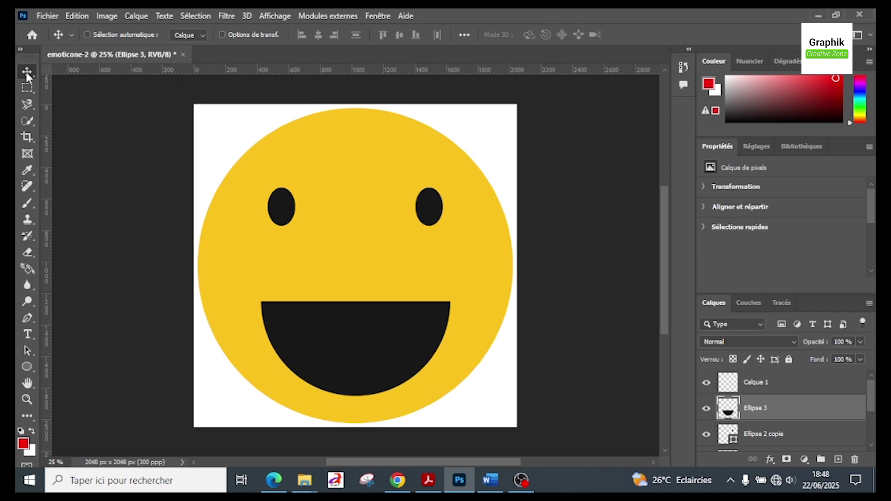
key("Up")
key("Up")
key("Up")
key("Up")
key("Up")
key("Up")
key("Up")
key("Up")
key("Up")
key("Up")
key("Up")
key("Up")
key("Up")
key("Up")
key("Up")
key("Up")
key("Up")
key("Up")
key("Up")
key("Up")
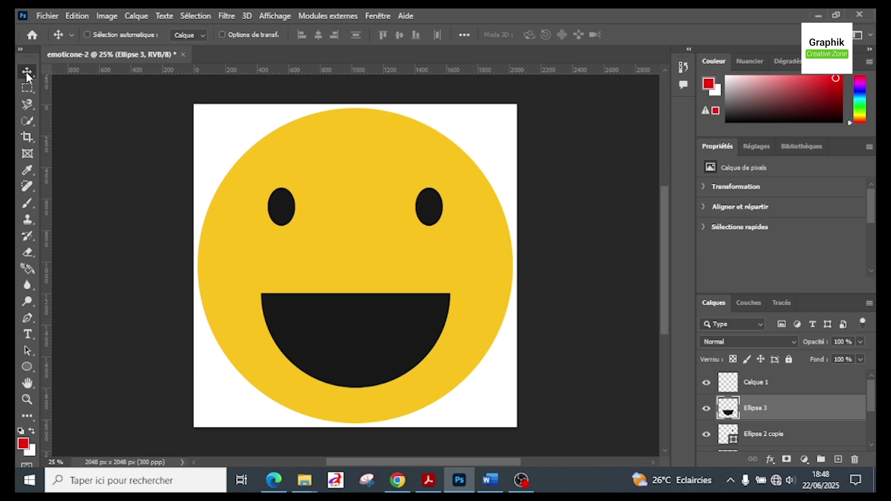
key("Up")
key("Up")
key("Up")
key("Up")
key("Up")
key("Up")
Check the mouth in the Word reference image, return to Photoshop and set up the Rectangle tool with no stroke on layer Calque 1
key("alt+Tab")
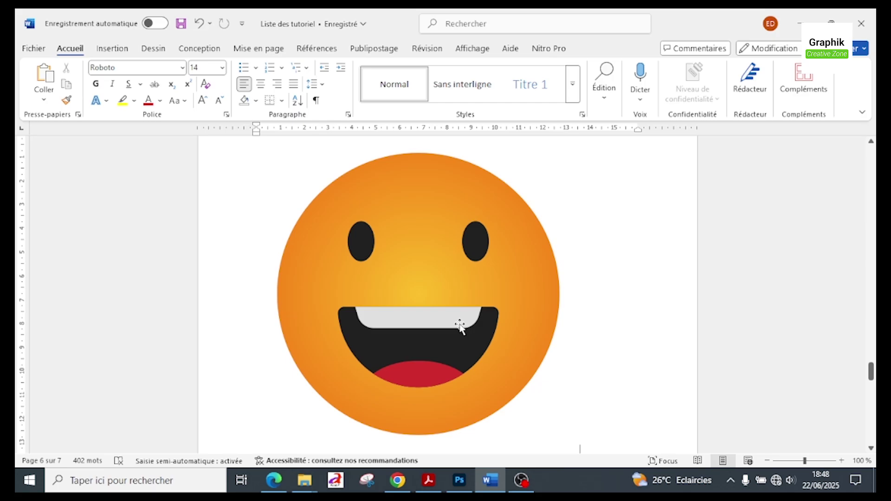
key("alt+Tab")
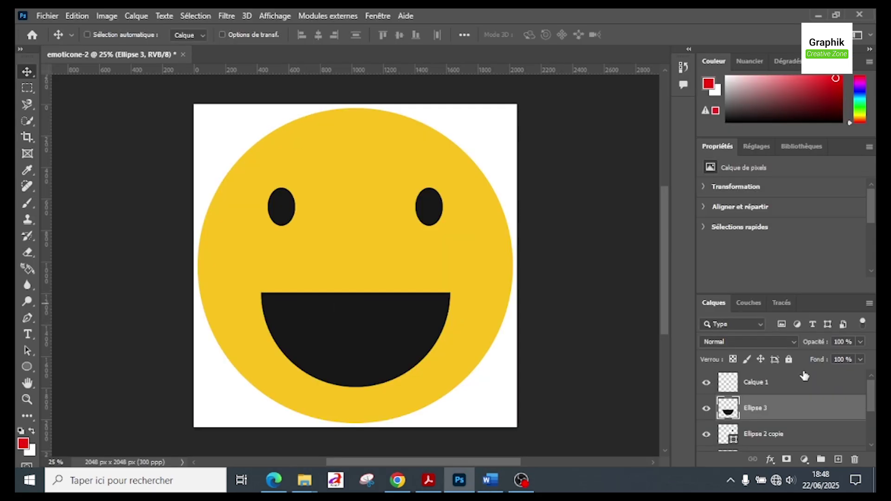
left_click(801, 383)
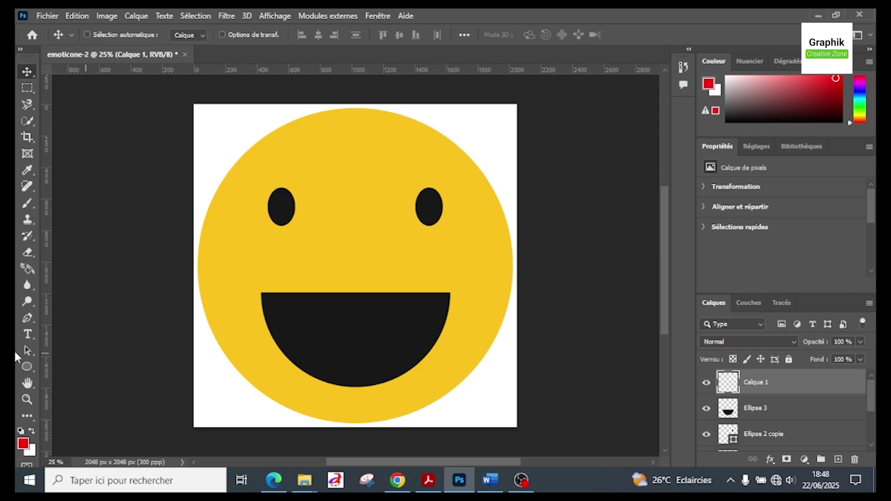
left_click(30, 366)
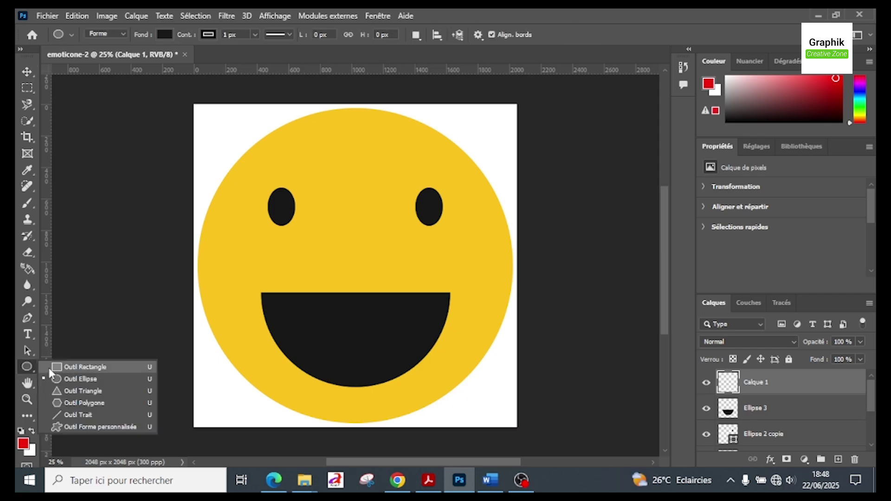
left_click(88, 368)
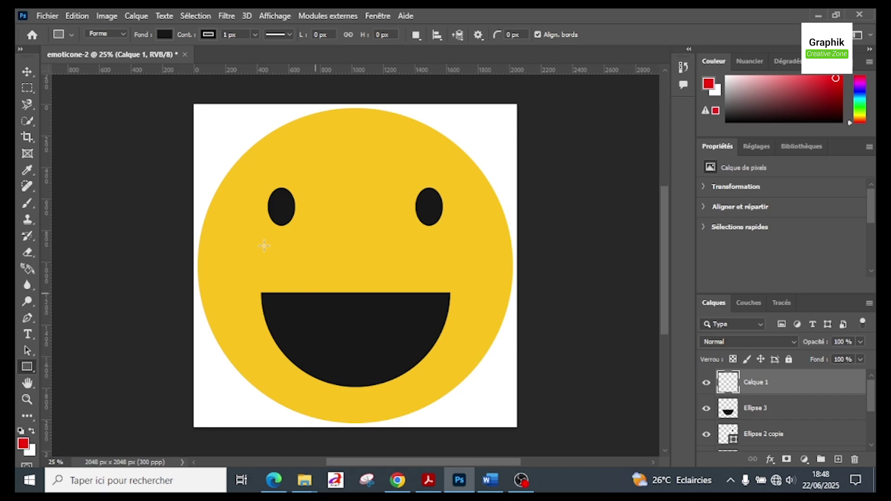
left_click(205, 37)
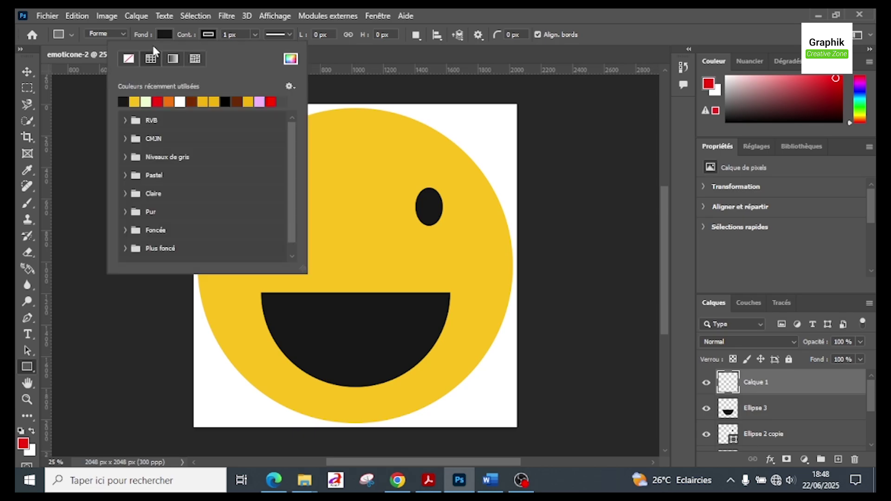
left_click(130, 62)
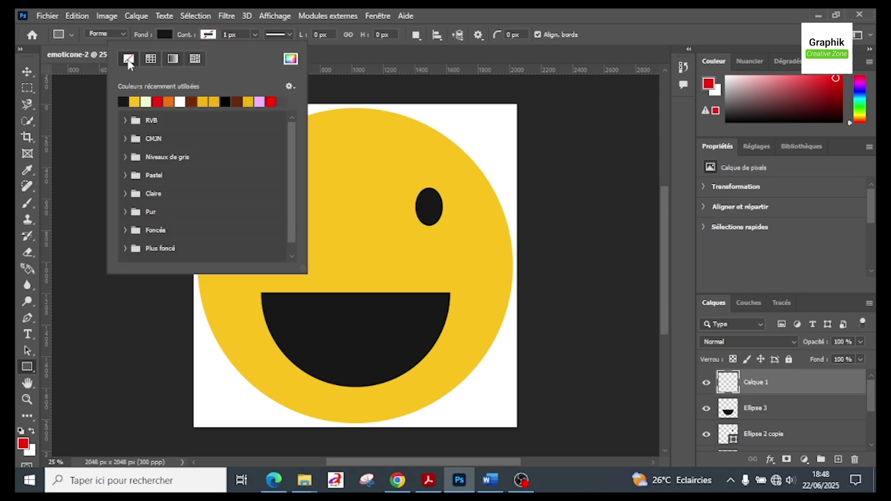
Set the Rectangle tool's stroke width to 10 px and turn its stroke colour off again
left_click(228, 34)
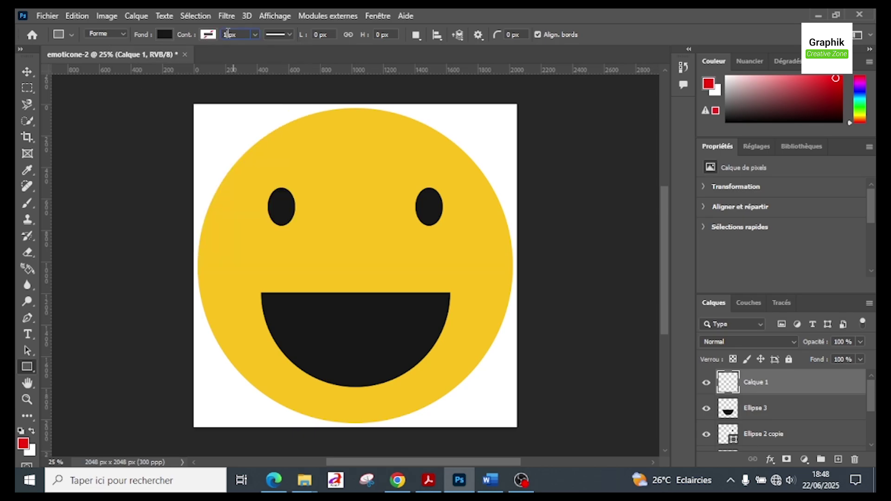
key("BackSpace")
type("1")
key("Return")
left_click(205, 36)
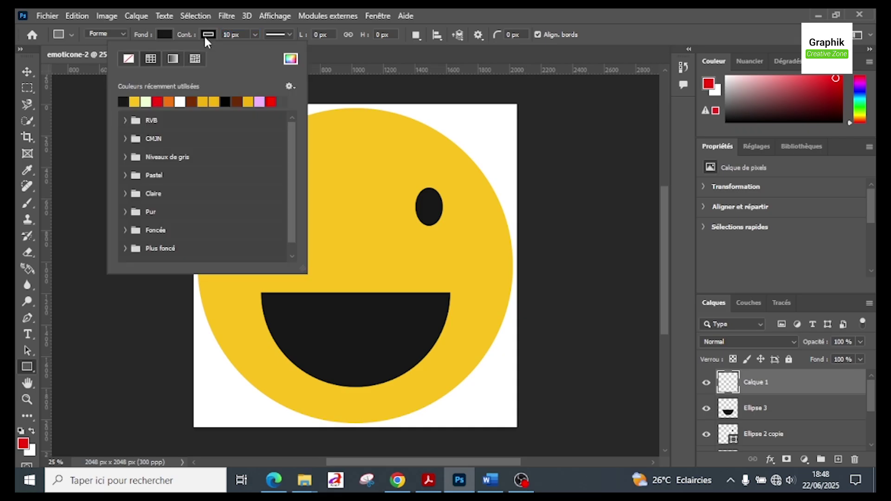
left_click(130, 59)
left_click(70, 34)
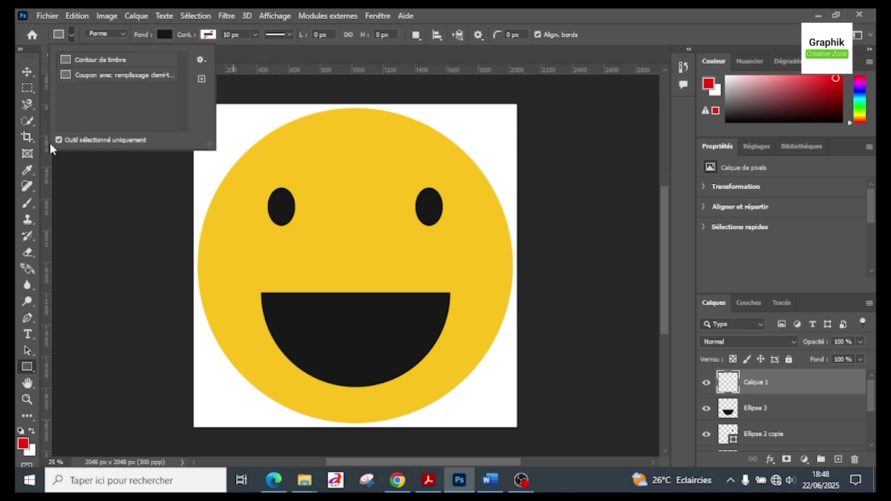
right_click(27, 370)
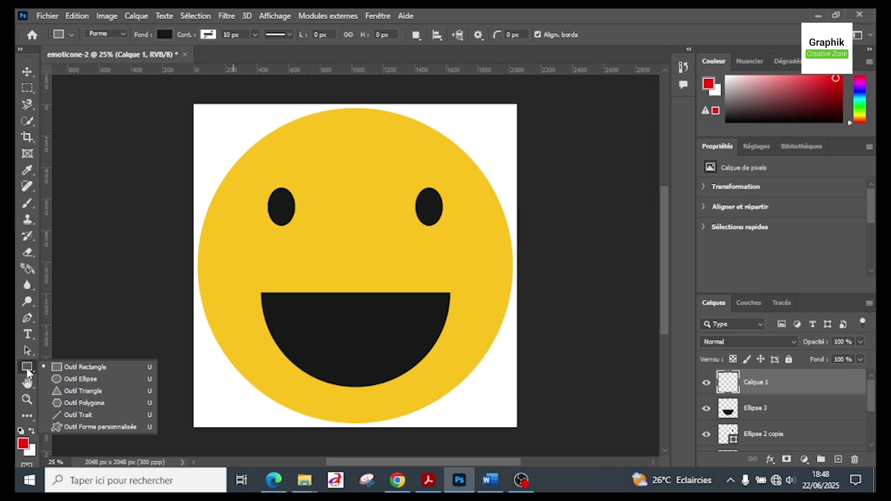
left_click(72, 368)
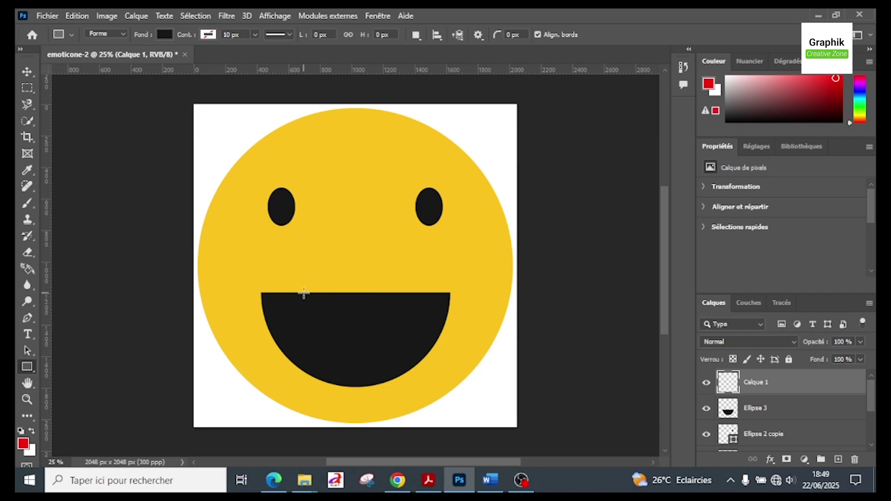
left_click_drag(304, 293, 398, 321)
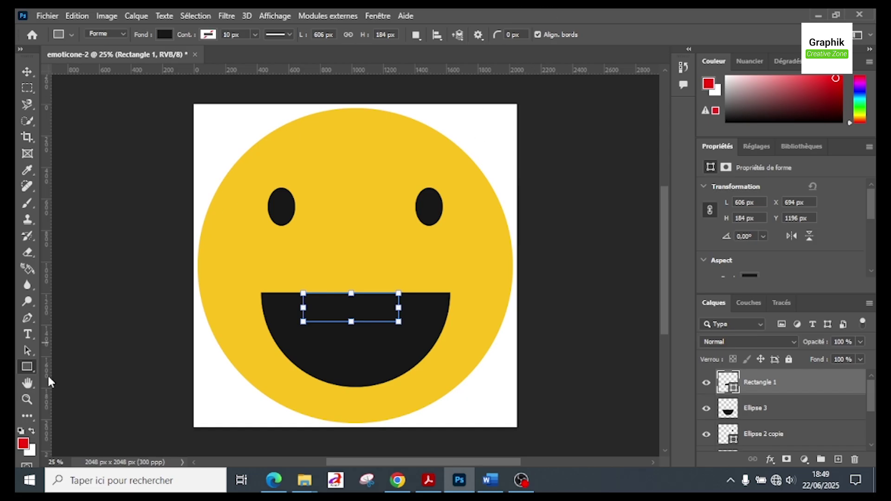
key("ctrl+z")
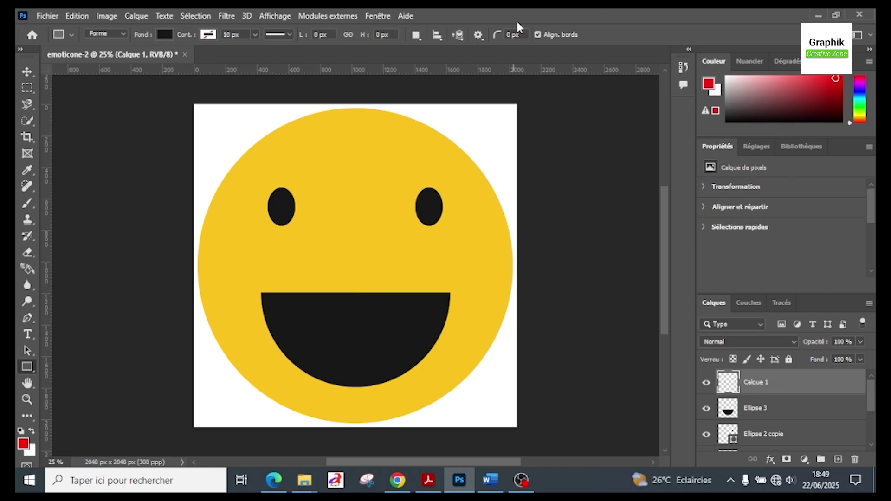
Set the Rectangle tool's corner radius to 10 px and its fill to an off-white colour
left_click_drag(511, 35, 493, 40)
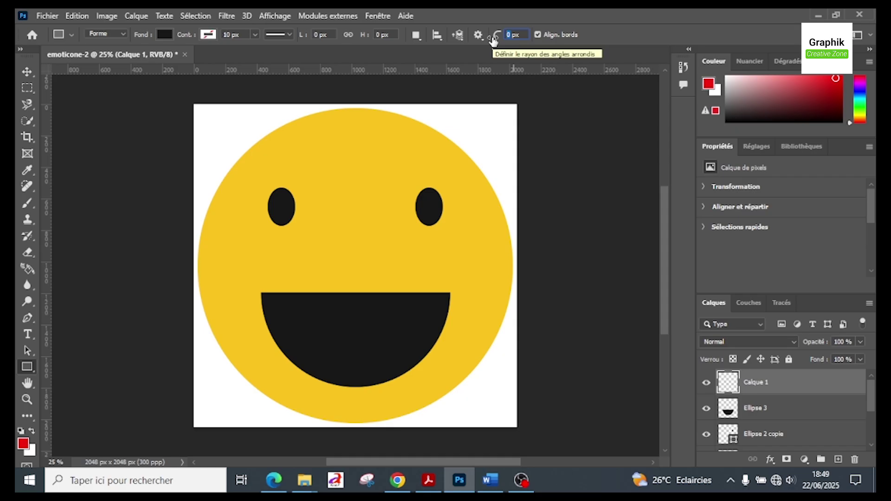
type("010")
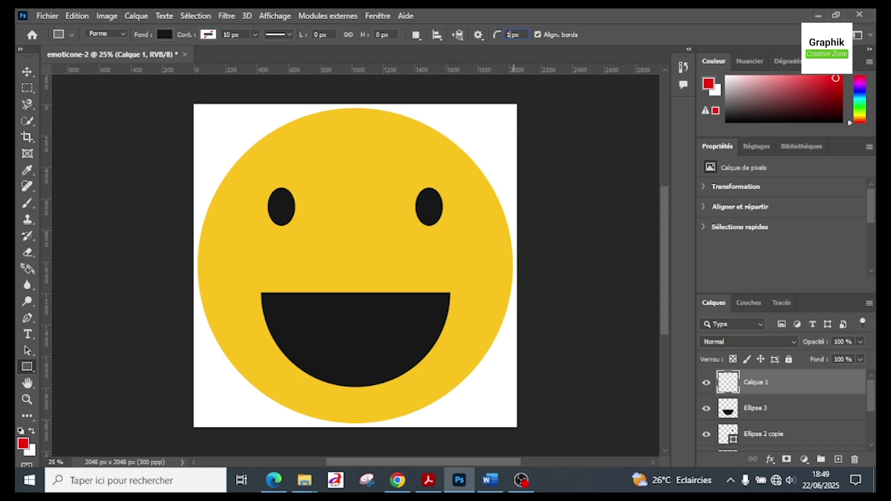
key("Return")
left_click(164, 36)
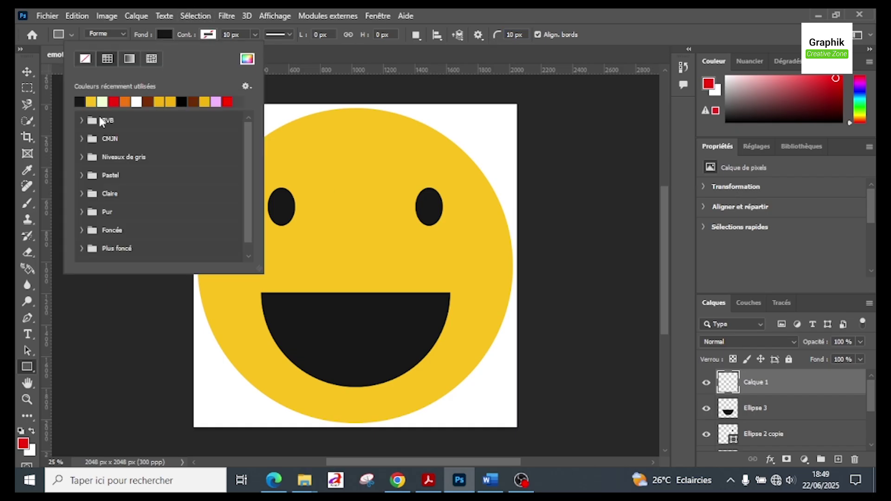
left_click(247, 59)
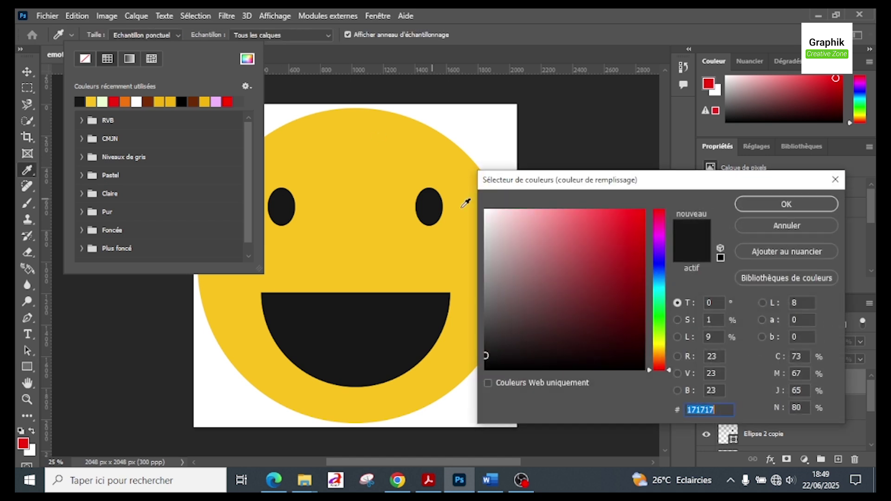
left_click_drag(488, 241, 471, 216)
left_click(780, 204)
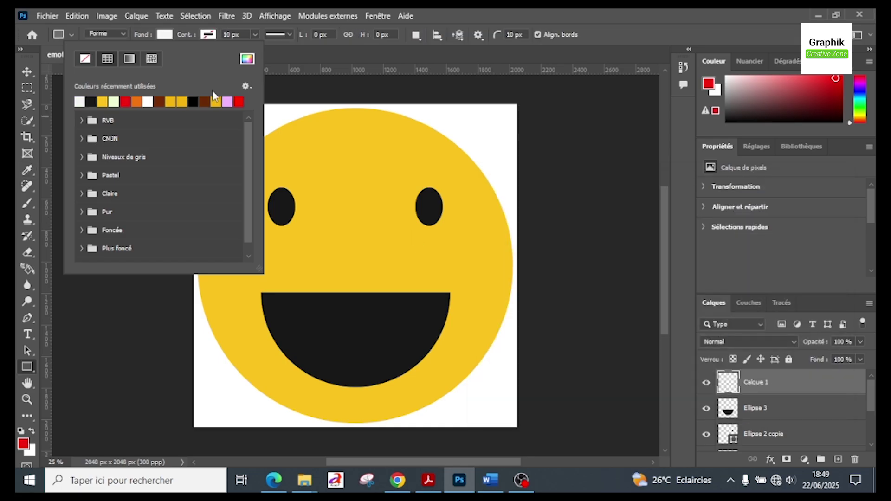
double_click(494, 14)
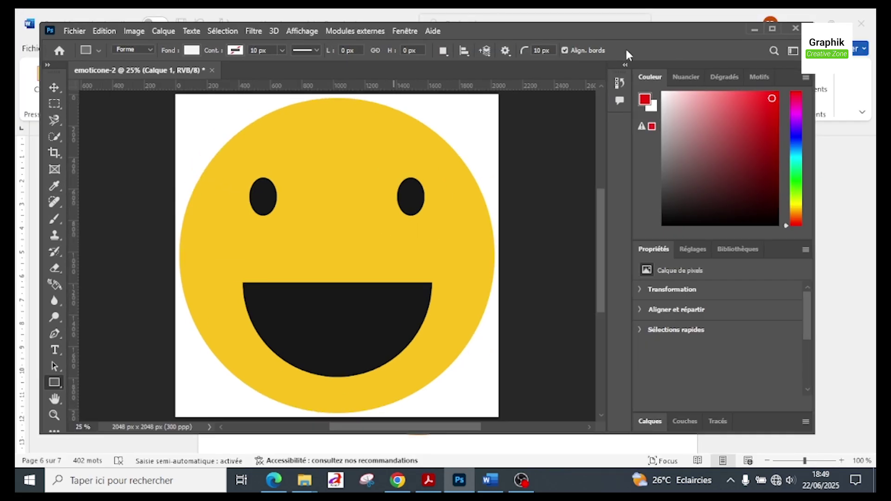
left_click(768, 30)
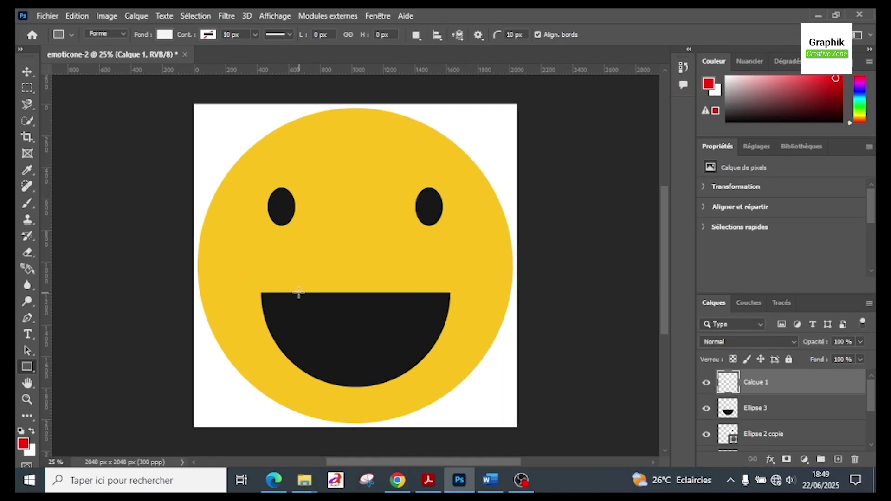
Draw an off-white rectangle about 734 × 168 px along the upper edge of the mouth and keep its layer selected
left_click_drag(299, 292, 412, 319)
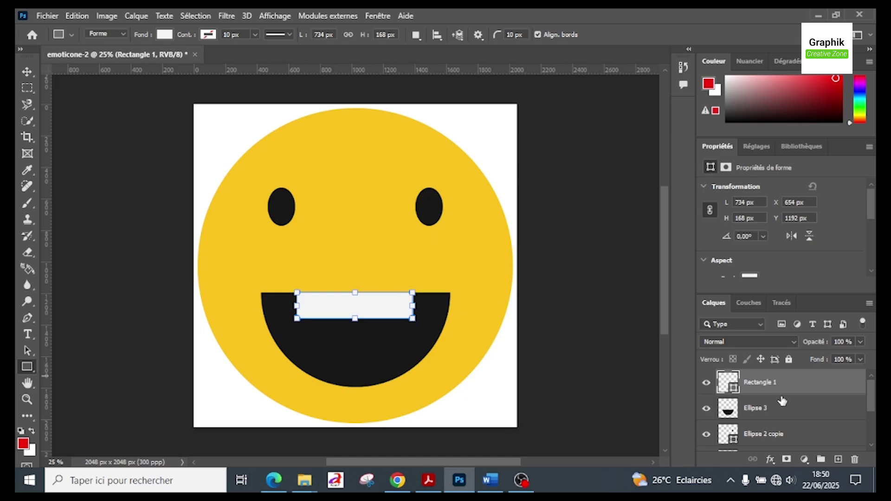
left_click(765, 409)
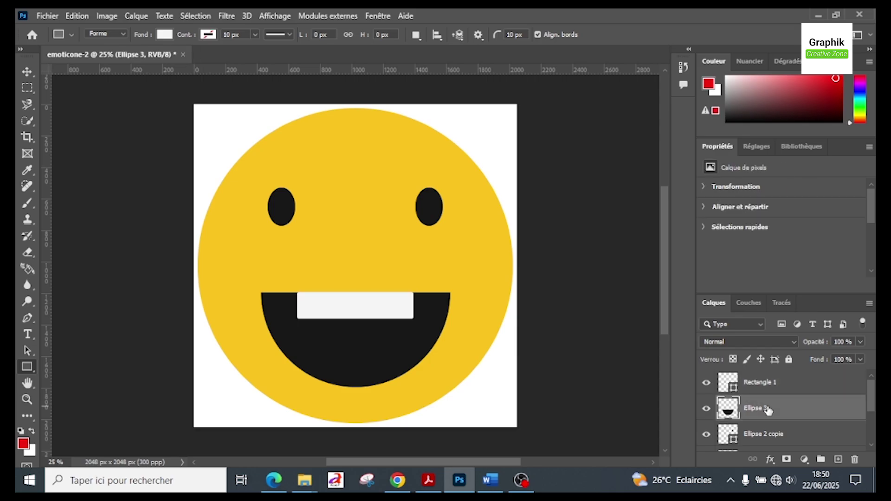
left_click(756, 385)
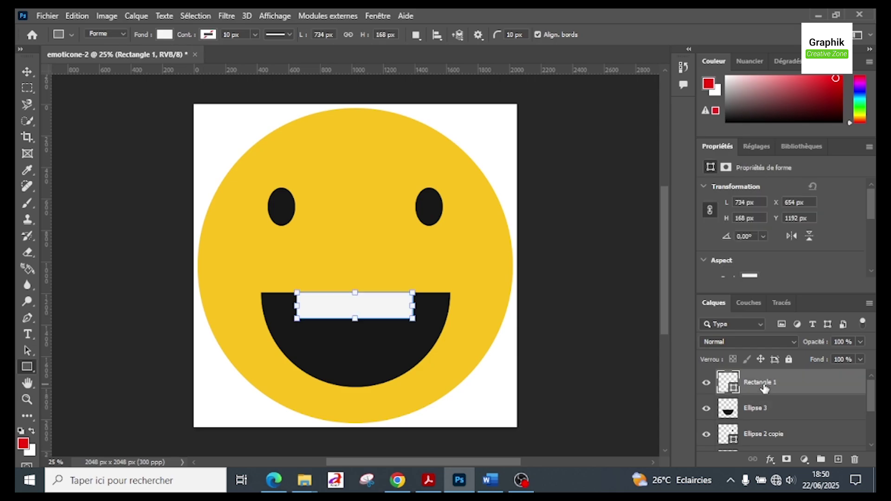
Set the Rectangle tool's corner radius to 50 px and delete the off-white rectangle from the mouth
double_click(512, 33)
type("50")
left_click(761, 406)
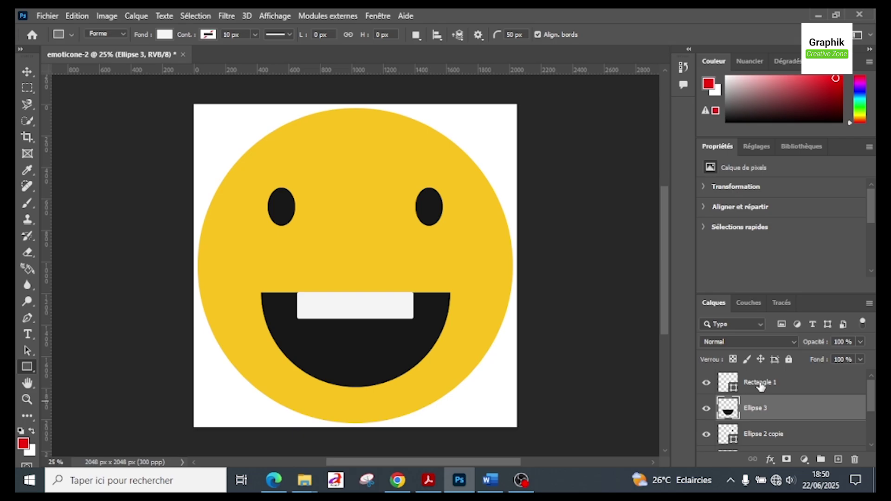
left_click(761, 386)
left_click(761, 386)
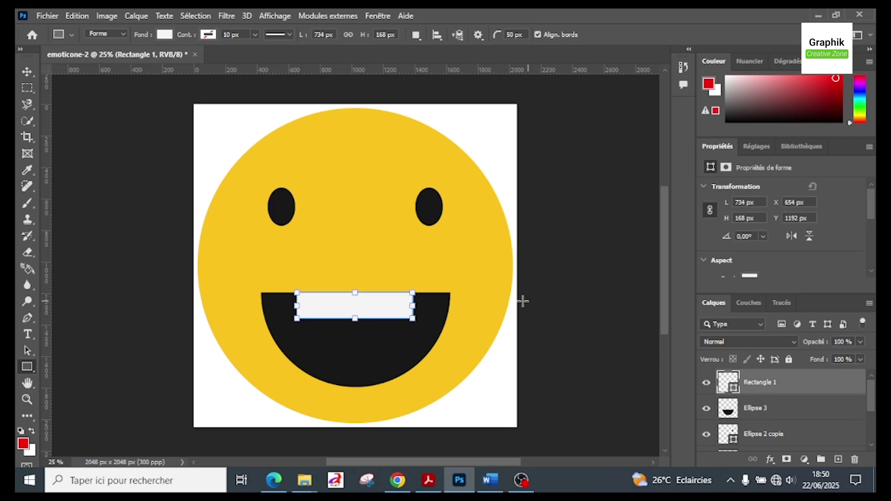
key("Return")
key("Delete")
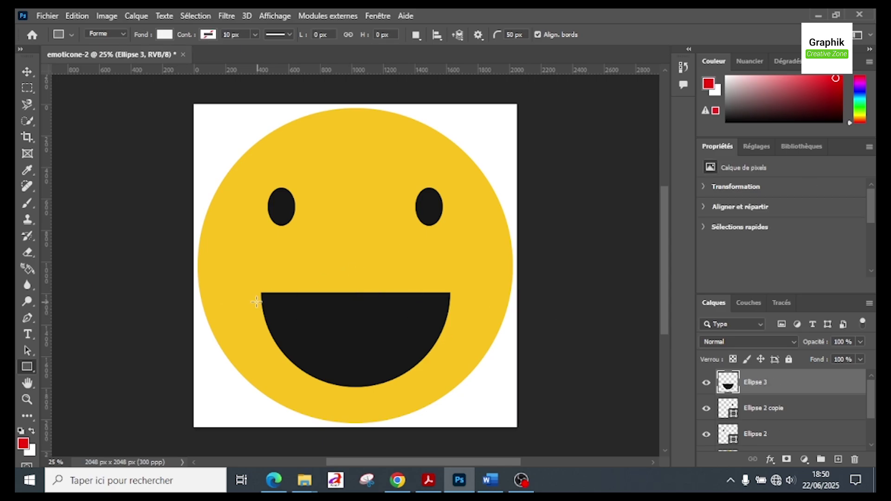
Draw an off-white rounded rectangle about 782 × 184 px for the teeth and move it up to overlap the mouth's upper edge
left_click_drag(296, 292, 419, 321)
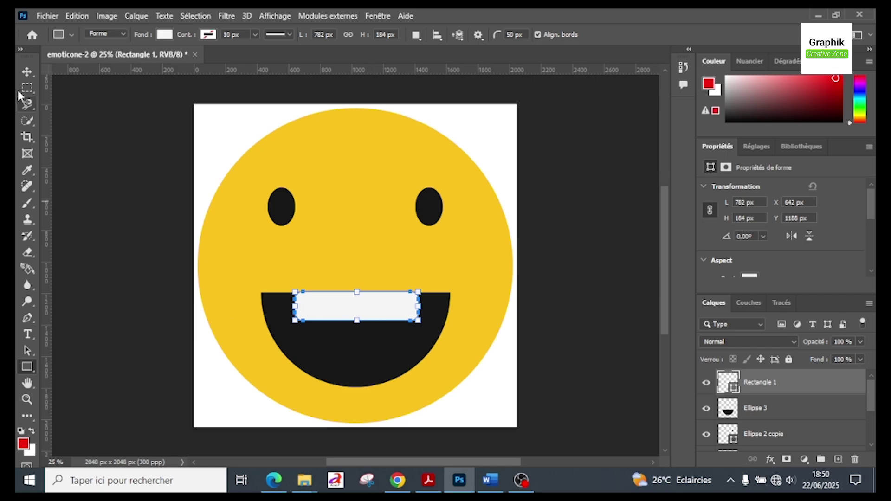
left_click(24, 75)
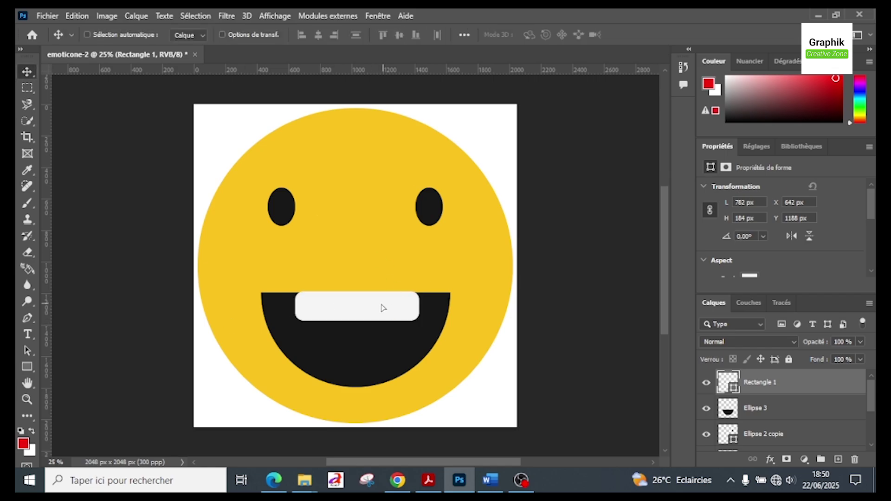
left_click_drag(382, 306, 381, 300)
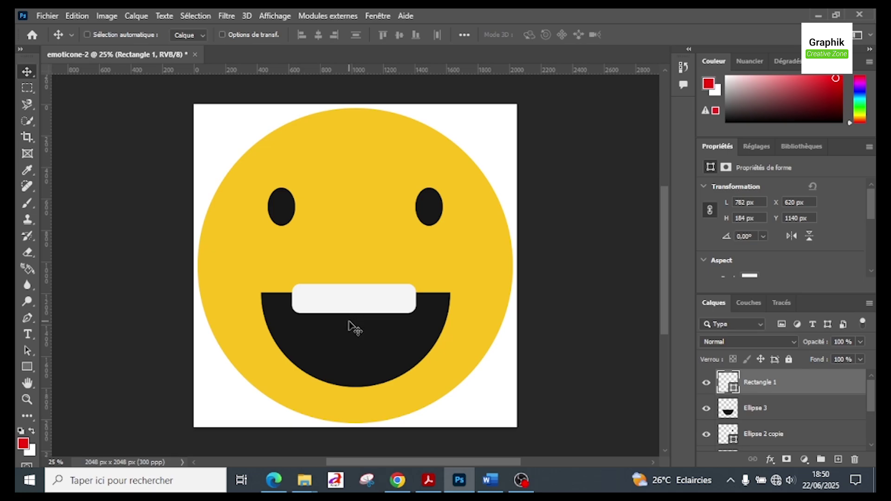
Free-transform the teeth rectangle to about 816 × 224 px, still overlapping the mouth's upper edge
key("ctrl")
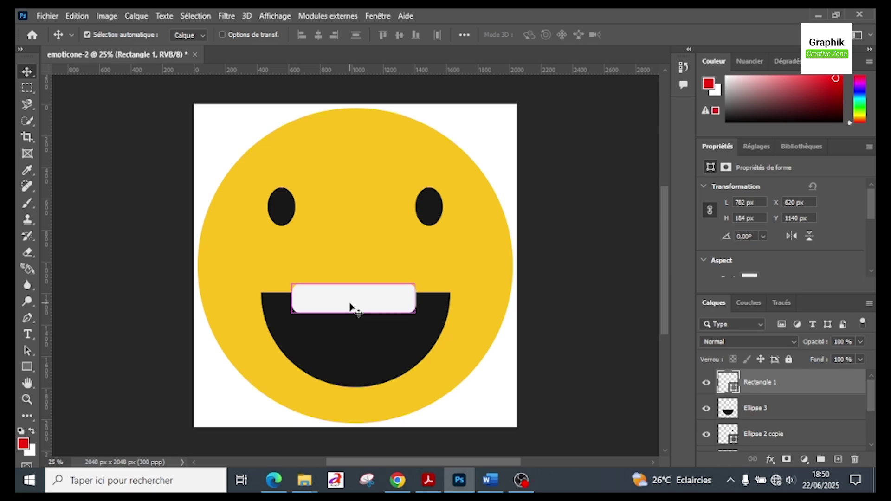
key("ctrl+t")
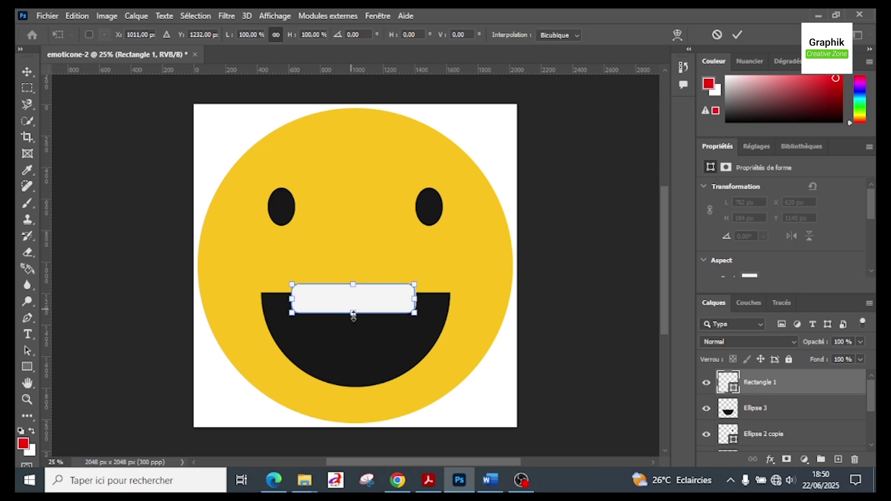
mouse_move(353, 314)
left_mouse_down()
mouse_move(353, 328)
mouse_move(357, 319)
left_mouse_up()
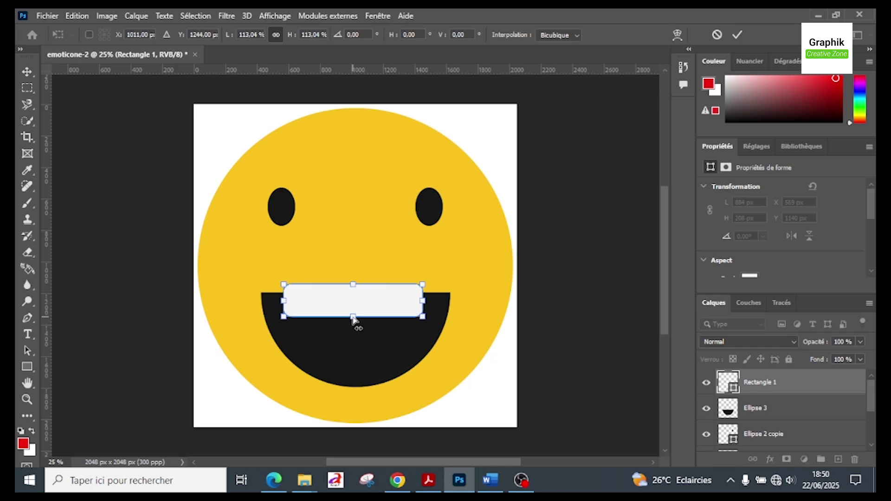
left_click_drag(353, 318, 353, 321)
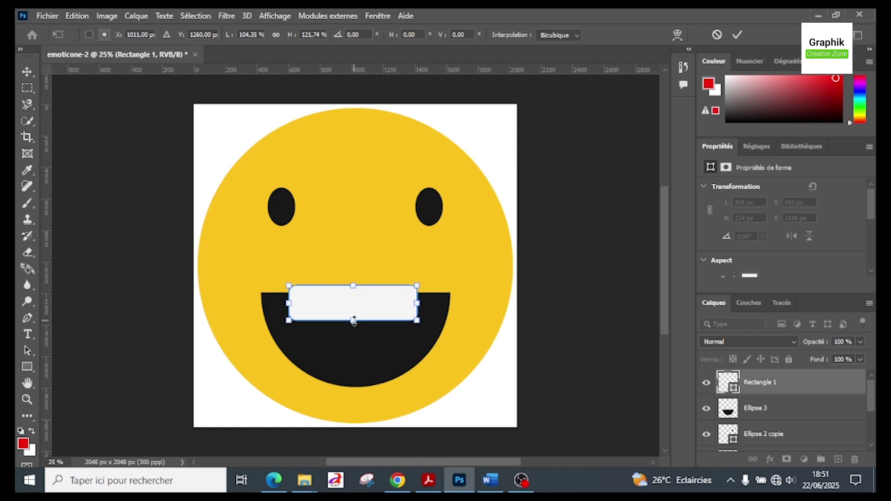
key("Return")
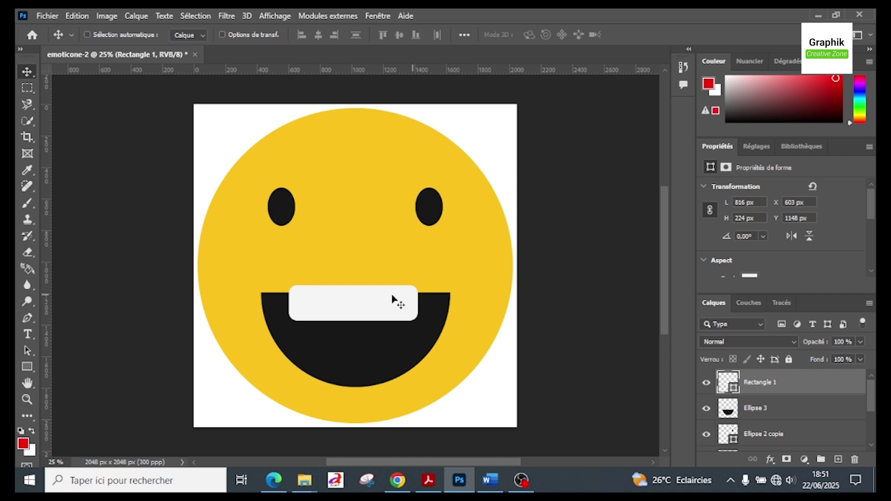
Rasterize the teeth rectangle's layer, delete its part above the mouth's upper edge with a rectangular selection, and deselect
right_click(770, 391)
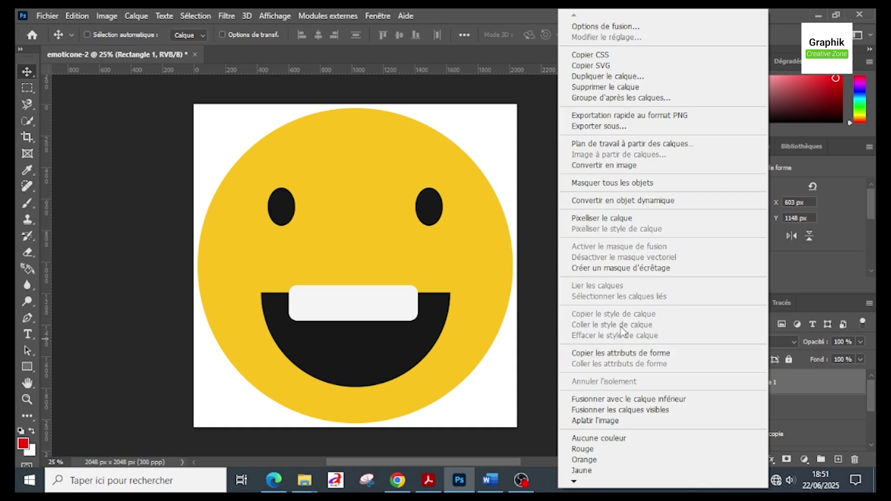
left_click(618, 217)
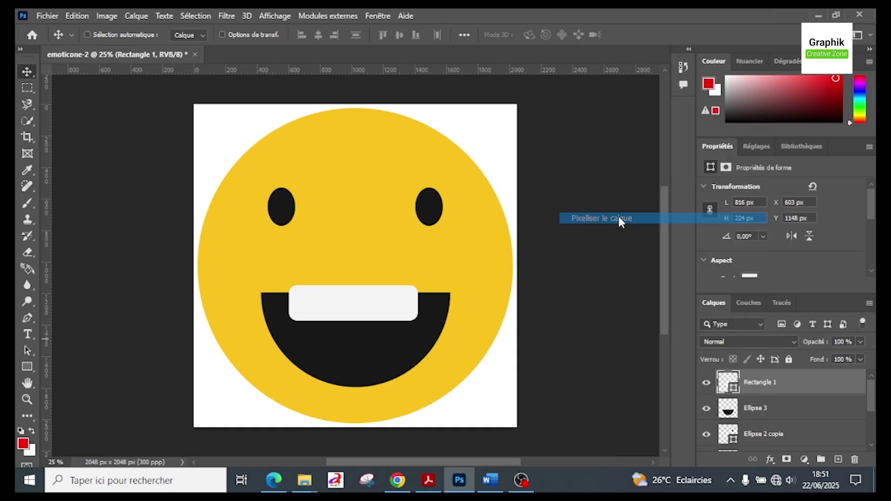
left_click(27, 87)
left_click_drag(280, 274, 444, 293)
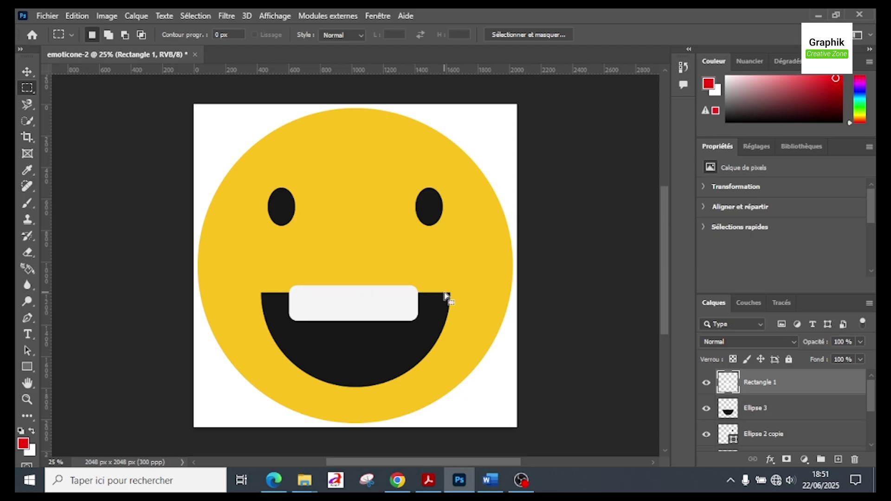
key("Delete")
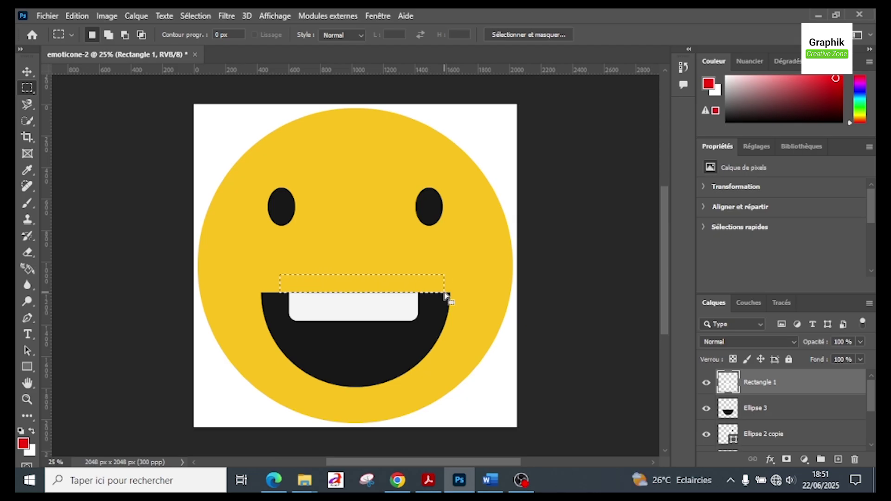
key("ctrl+d")
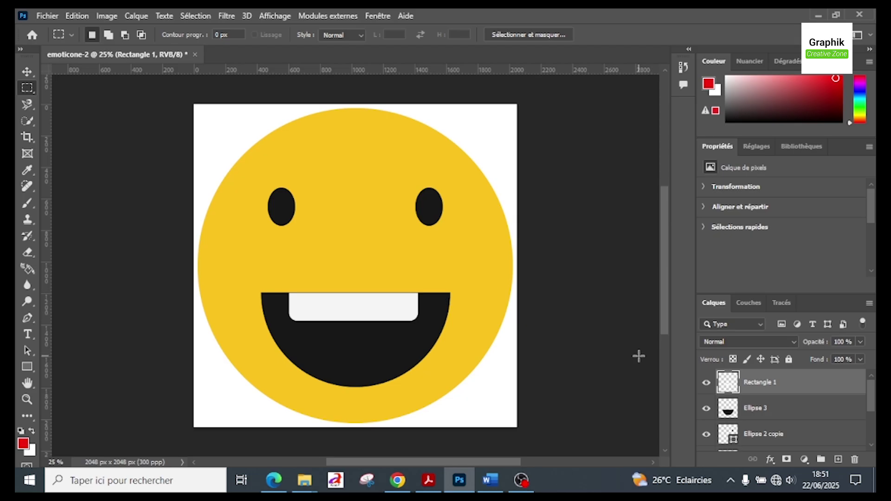
Select the teeth layer, Rectangle 1, and nudge it vertically so it sits flush with the mouth's upper edge
left_click(761, 407)
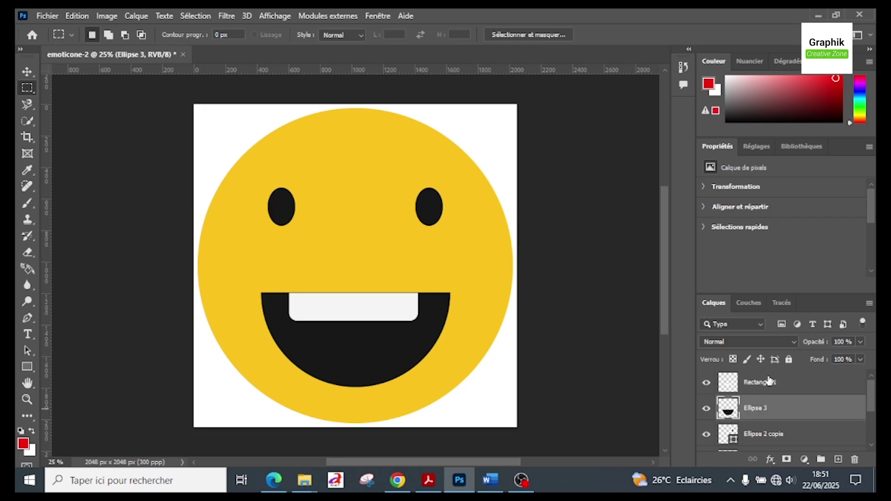
left_click(769, 381)
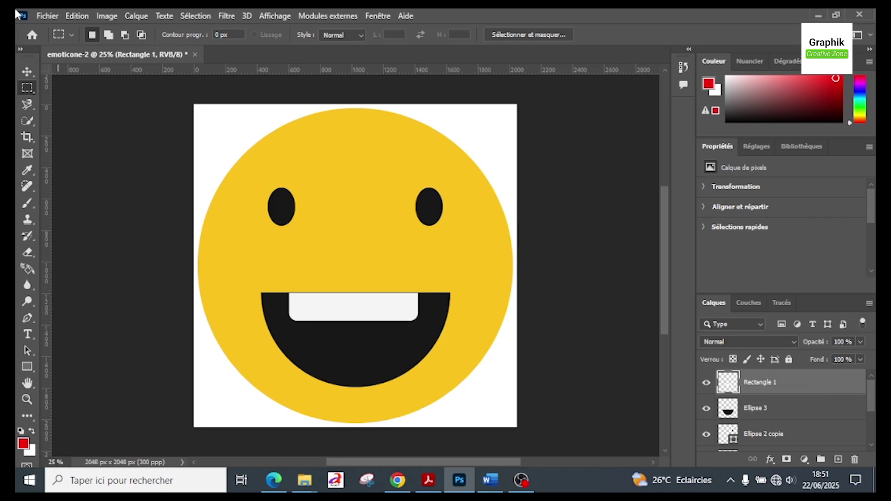
left_click(30, 71)
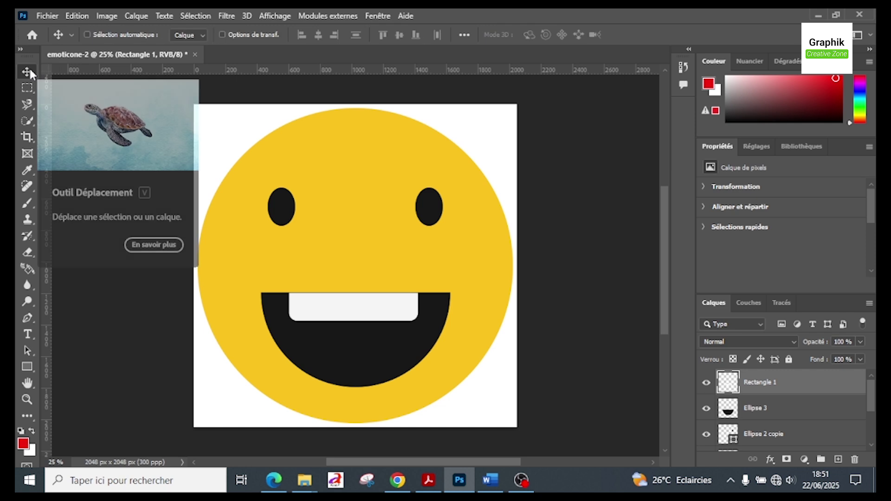
key("shift+Up")
key("shift+Down")
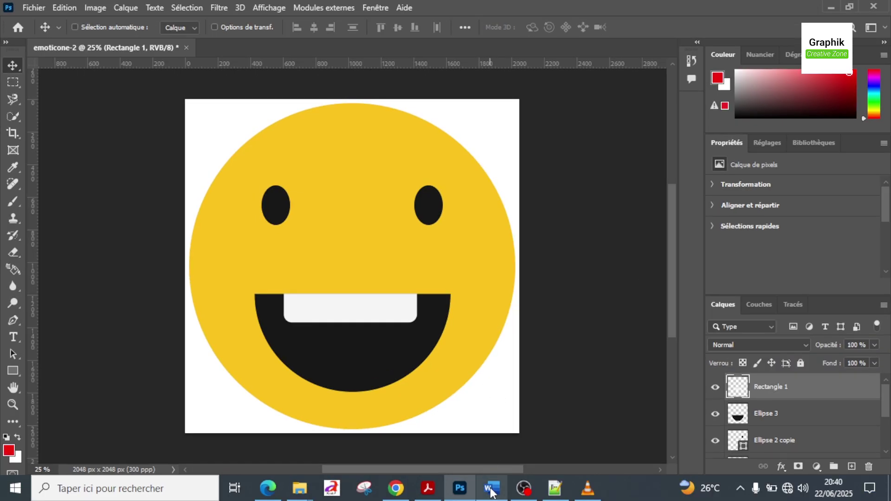
Check the emoji reference in Word, return to Photoshop and add an empty layer above the teeth
mouse_move(491, 492)
left_click(485, 436)
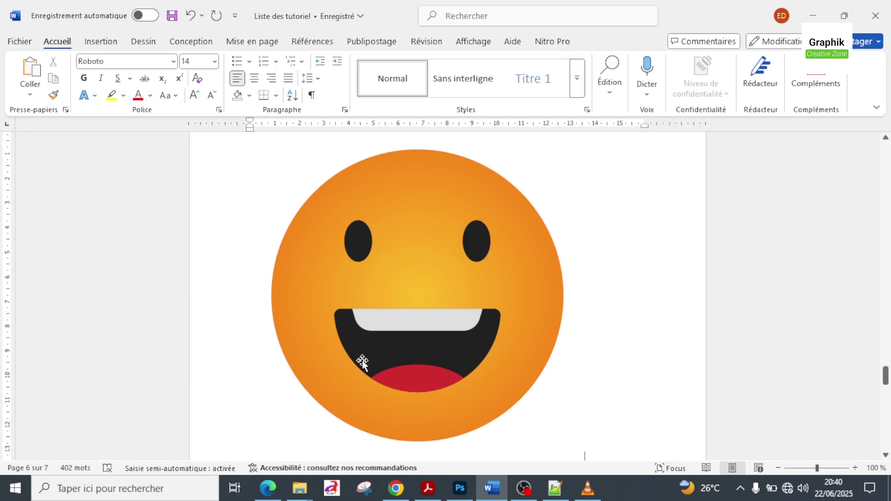
key("alt+Tab")
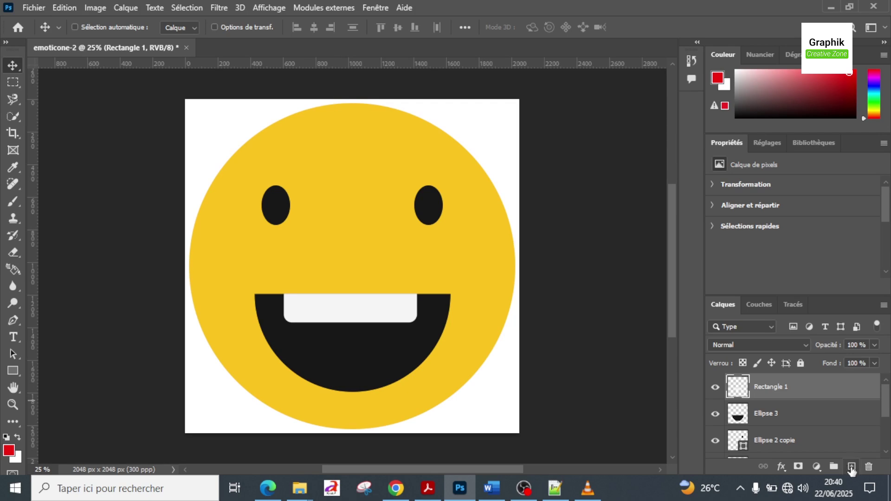
left_click(851, 467)
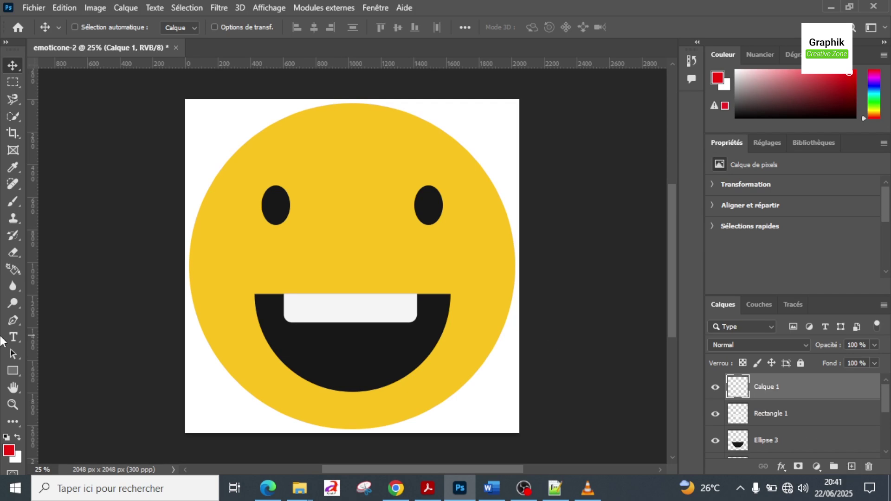
Choose the Ellipse tool and set its fill to orange f2740e
left_click(15, 369)
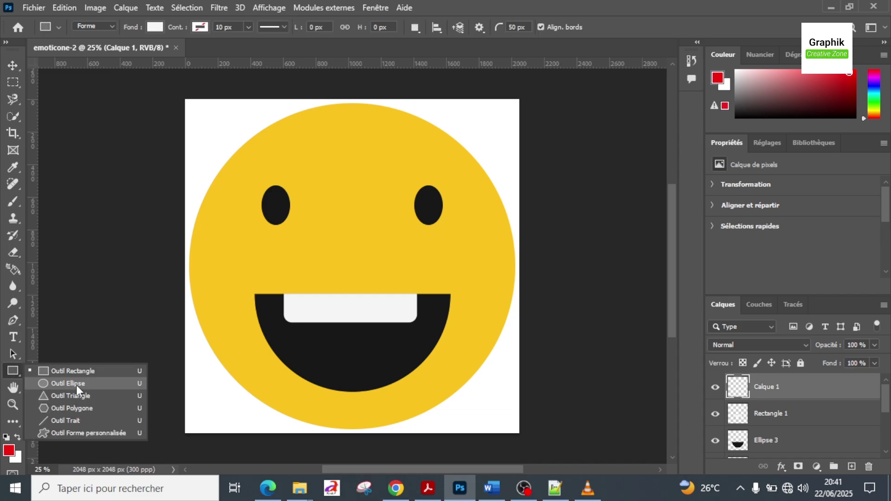
left_click(67, 384)
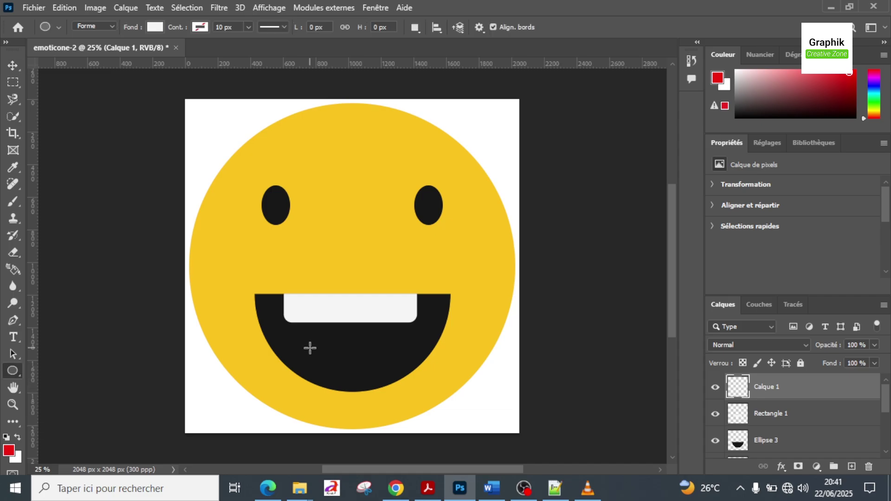
left_click(156, 27)
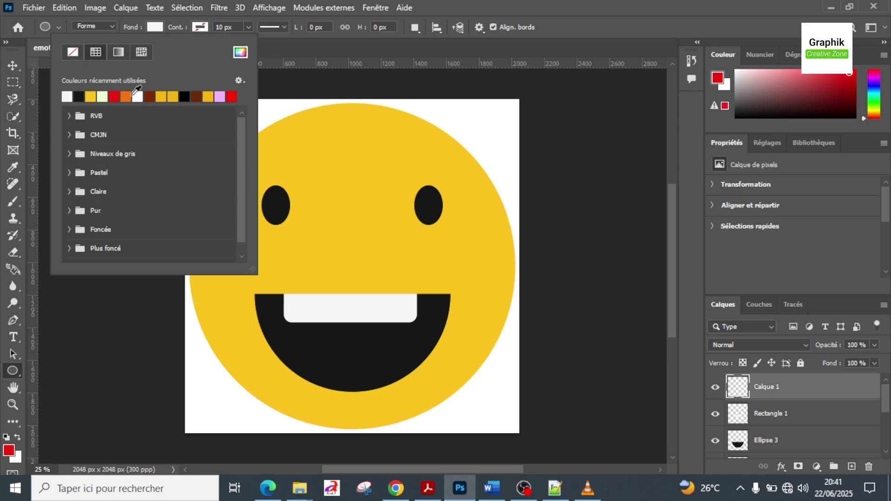
left_click(126, 96)
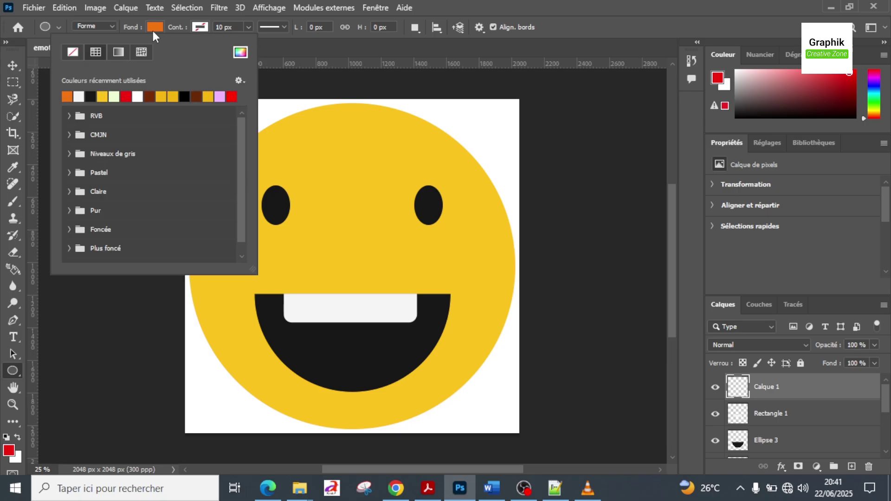
left_click(242, 52)
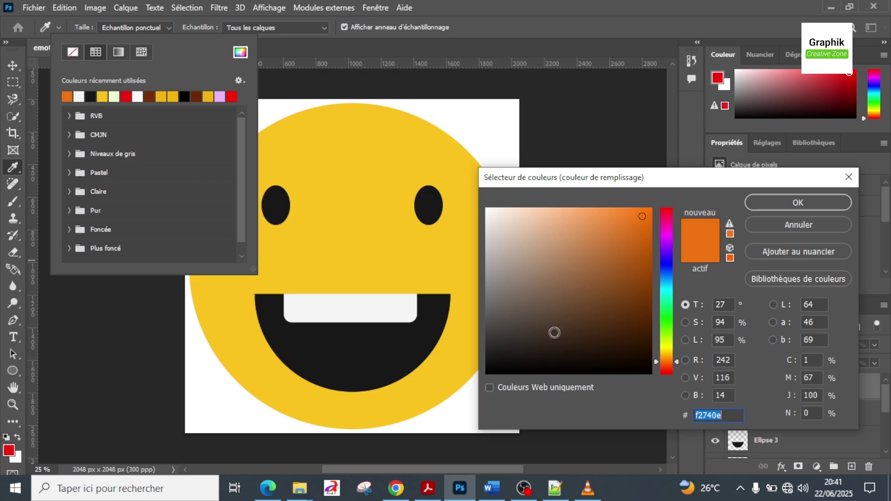
left_click(805, 201)
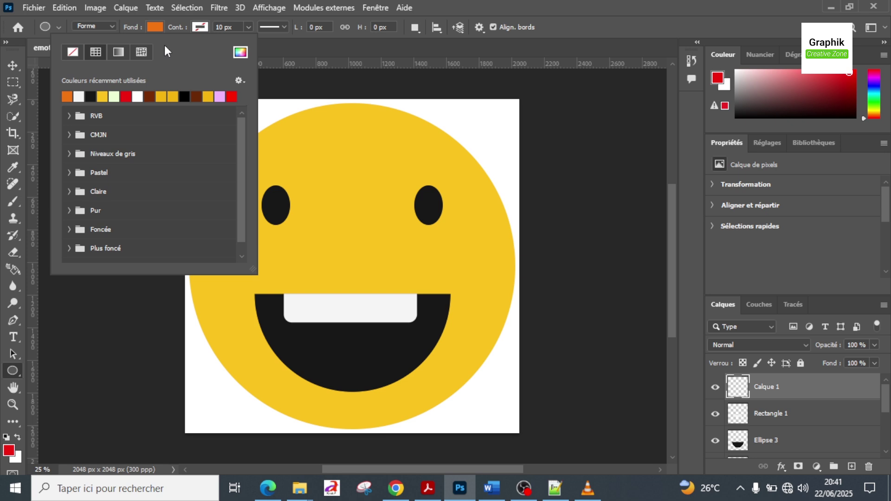
left_click(149, 24)
left_click(149, 24)
left_click(50, 26)
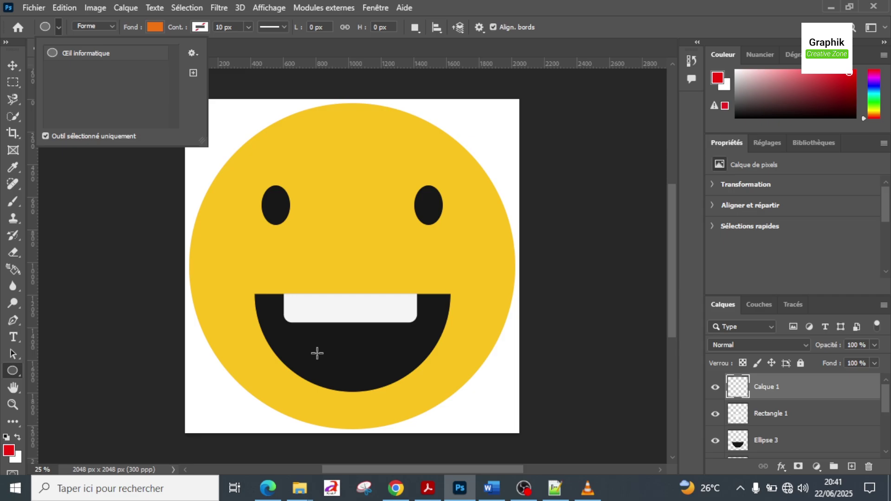
Draw an orange ellipse about 522 × 240 px for the tongue and move it to overlap the middle of the mouth's lower edge
left_click_drag(317, 354, 402, 392)
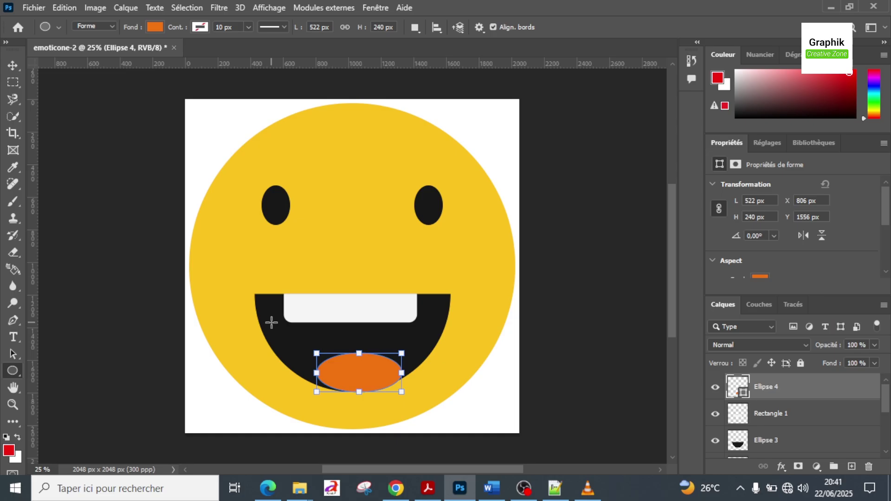
left_click(13, 66)
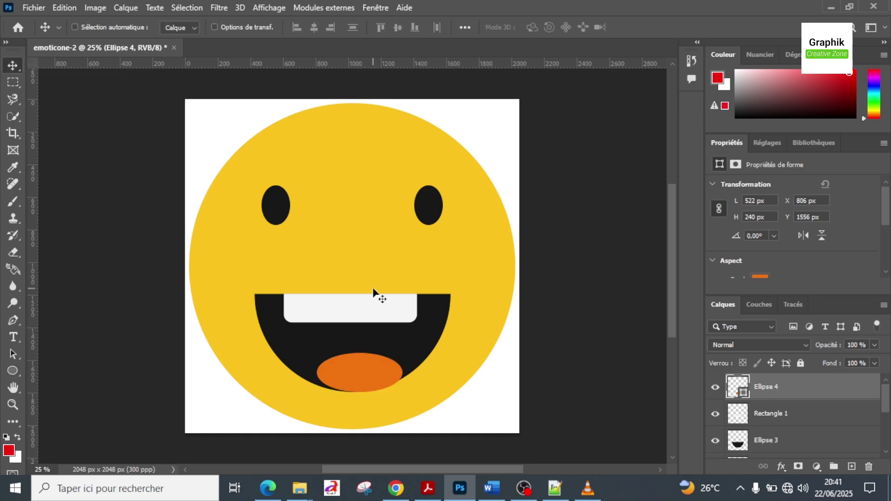
left_click_drag(372, 376, 363, 380)
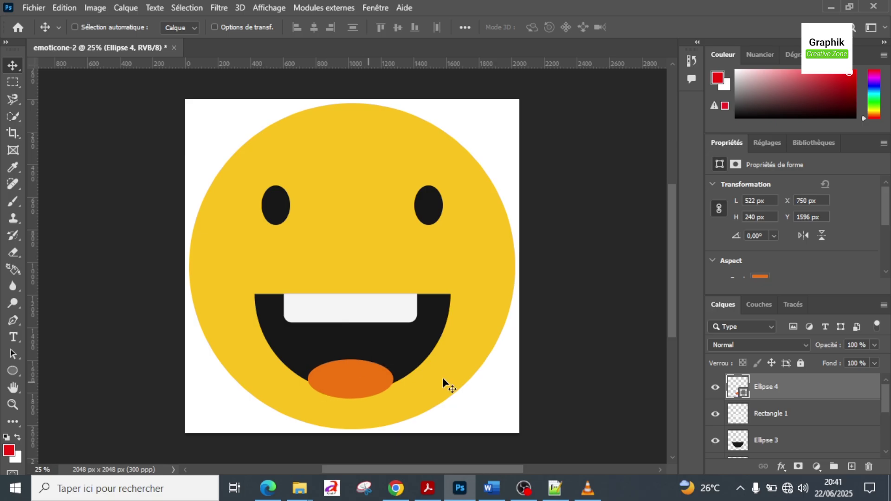
Rasterize the orange tongue's layer, delete everything outside the mouth using the inverted selection of Ellipse 3, and deselect
right_click(778, 392)
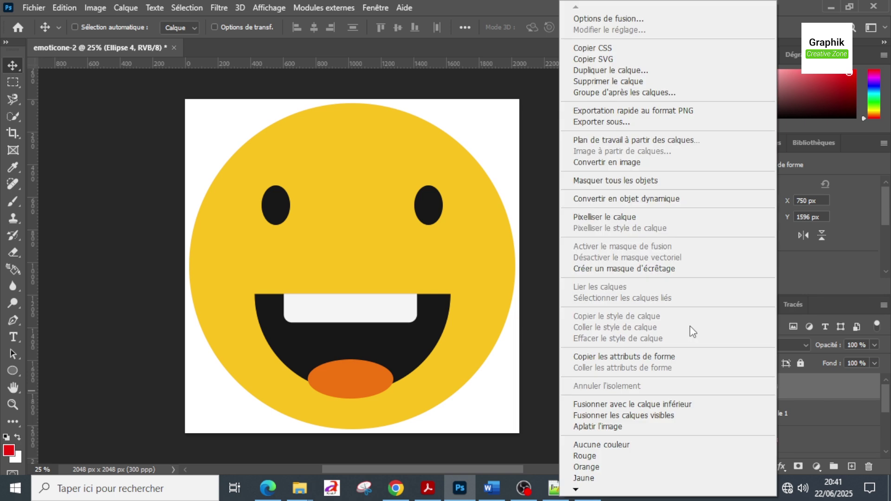
left_click(589, 217)
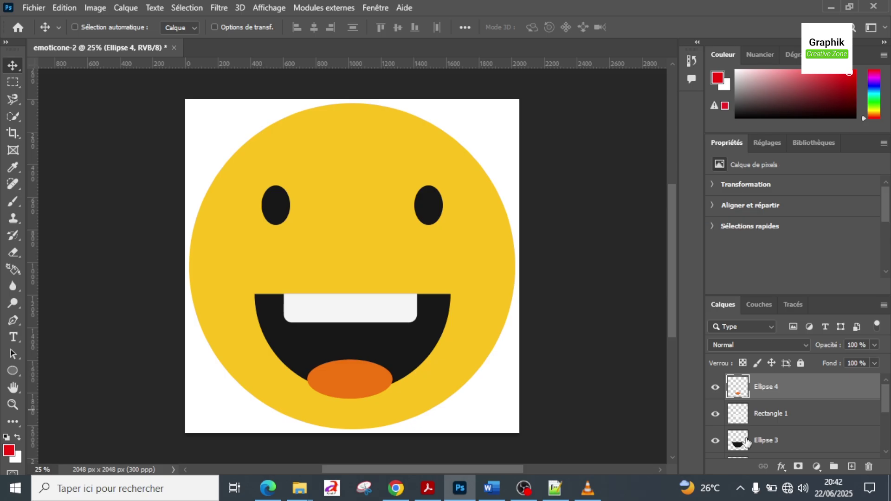
left_click(716, 441)
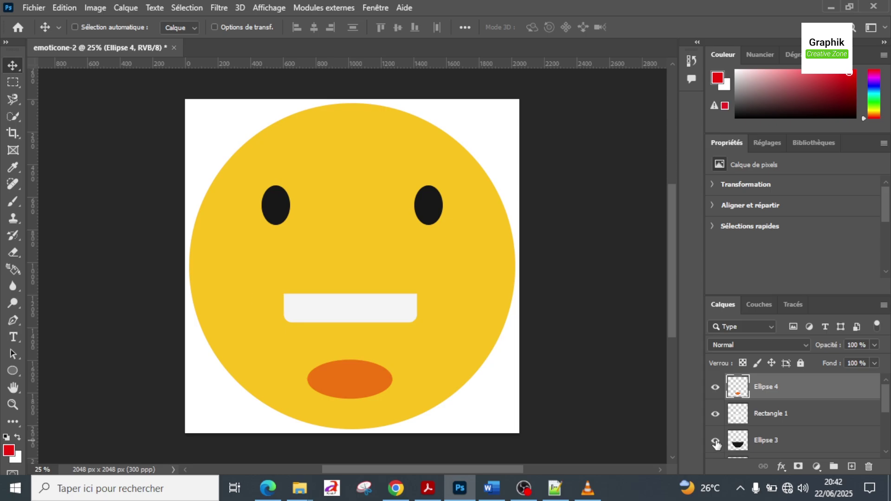
left_click(715, 441)
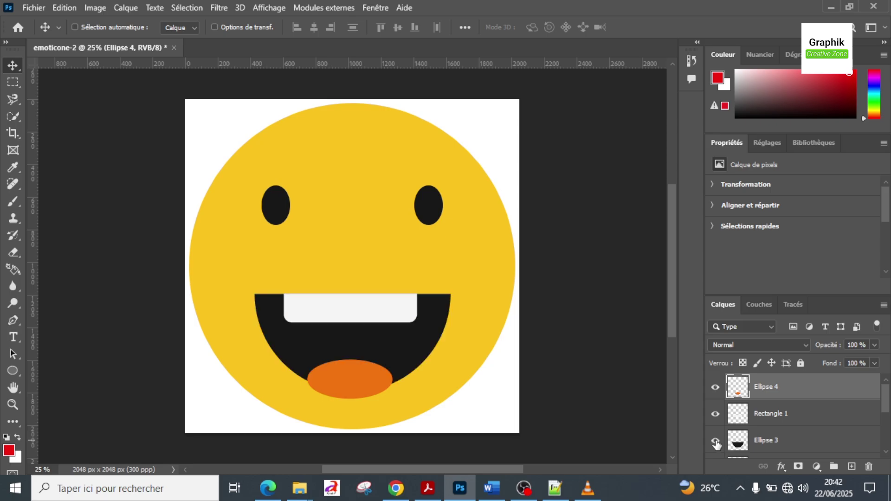
key("ctrl")
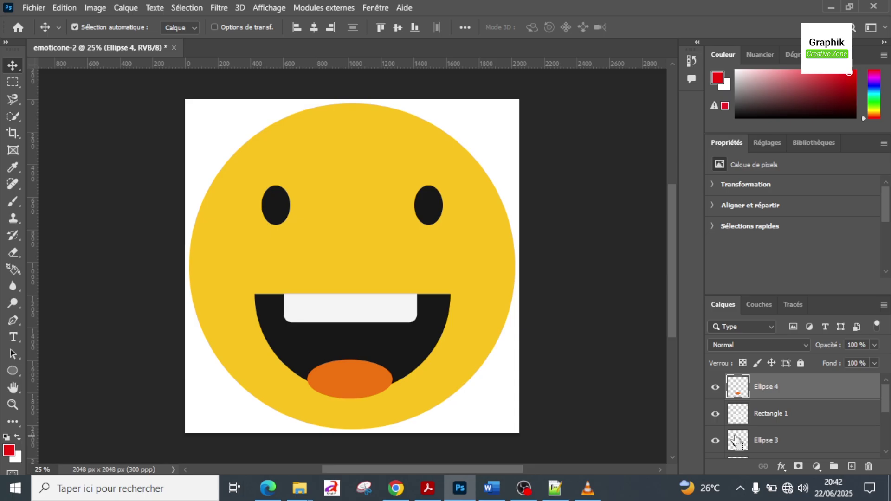
left_click(736, 441, "ctrl")
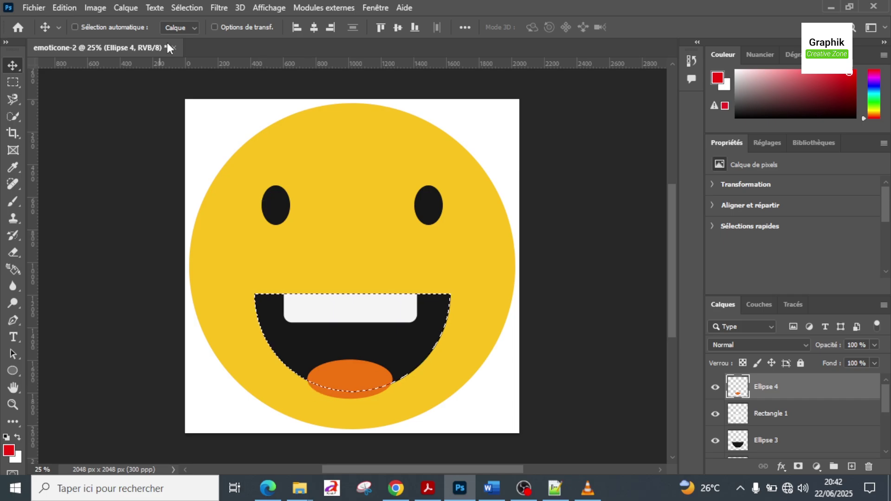
key("ctrl+shift+i")
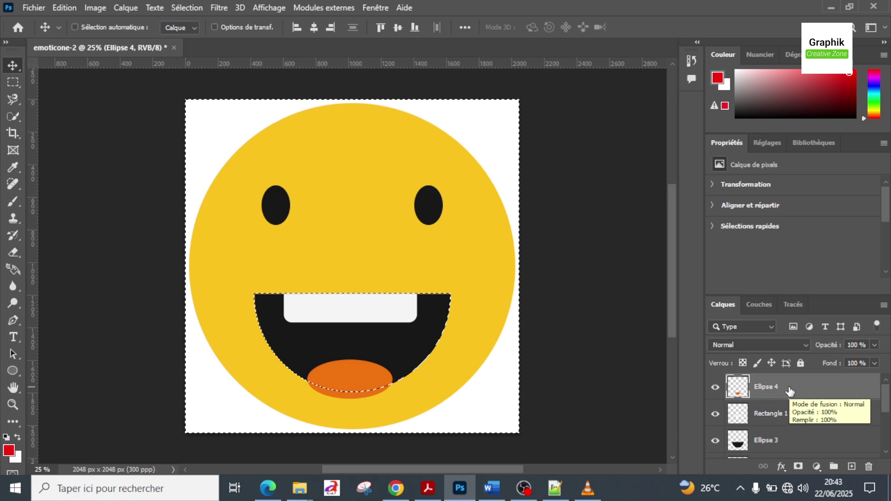
key("Delete")
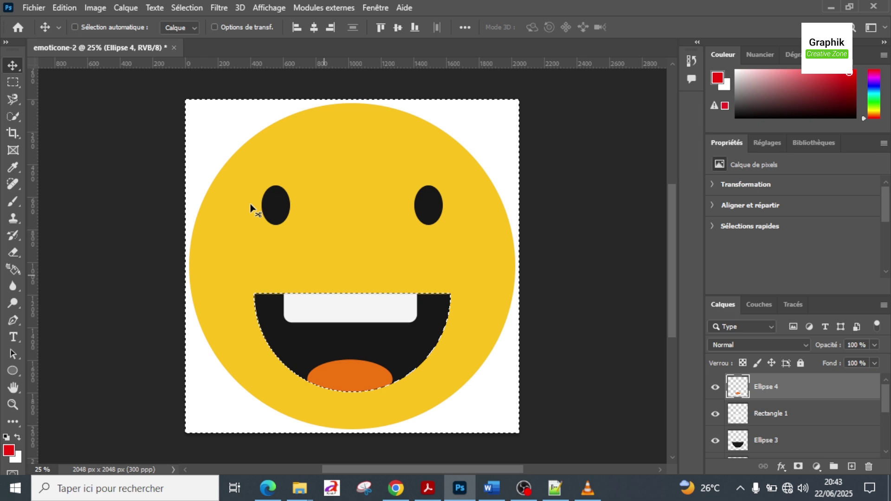
key("ctrl+d")
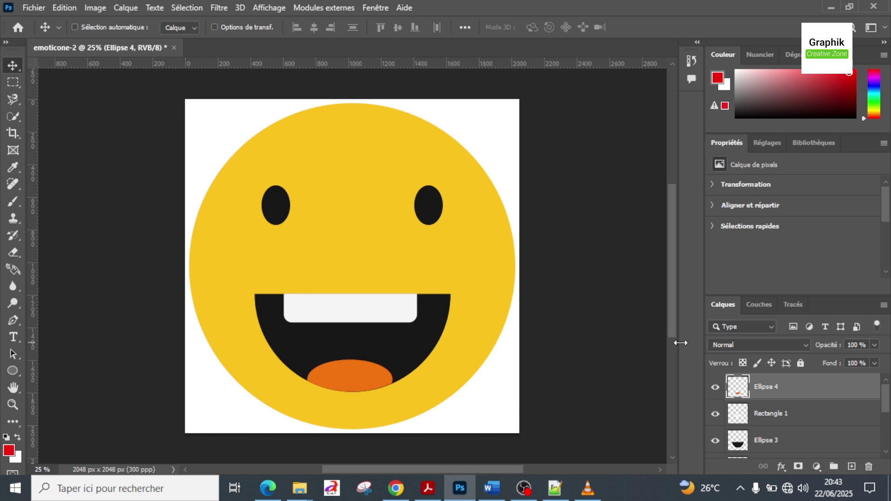
Nudge the orange tongue slightly right and down to fit the mouth's lower edge
key("Right")
key("Right")
key("Right")
key("Down")
Save the document as the Photoshop file emoticone-2 in the Tutoriels > emoticone-2 folder with maximised compatibility
key("ctrl")
key("ctrl+shift+s")
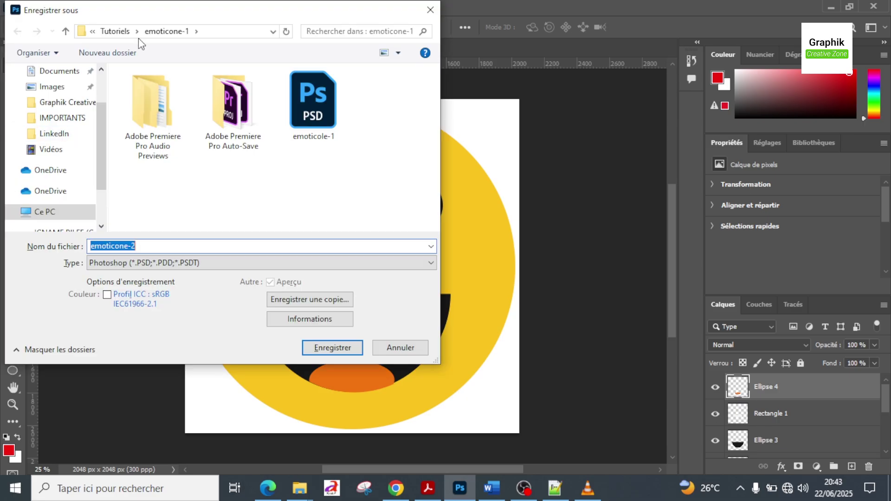
left_click(116, 32)
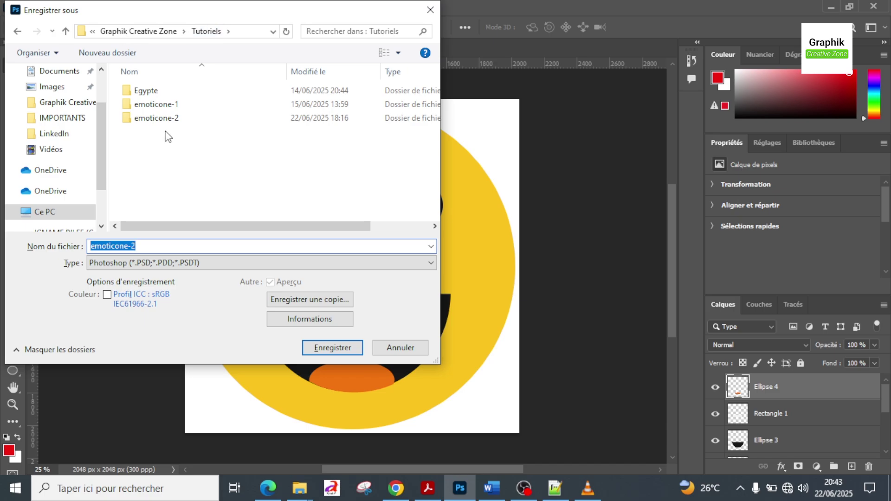
left_click(154, 119)
double_click(155, 119)
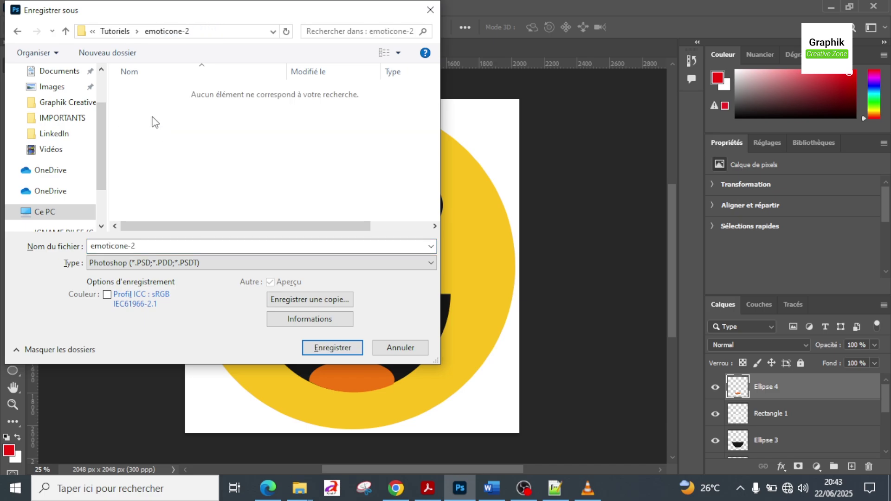
left_click(318, 352)
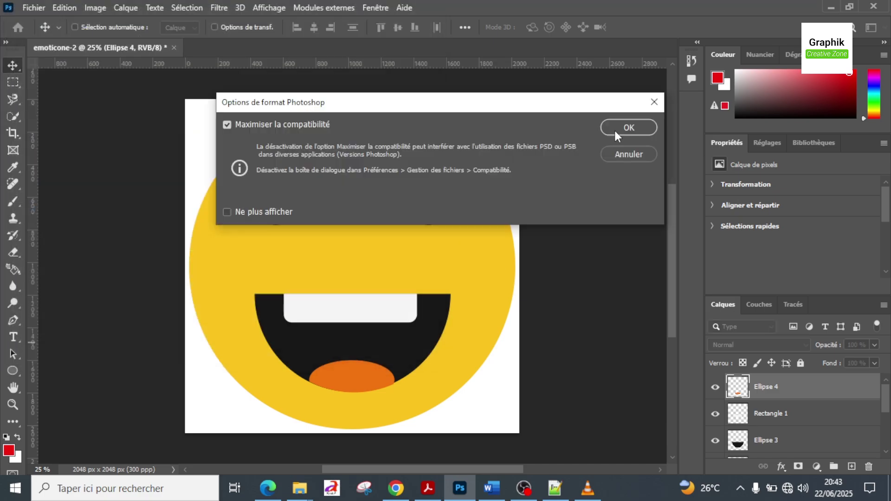
left_click(615, 132)
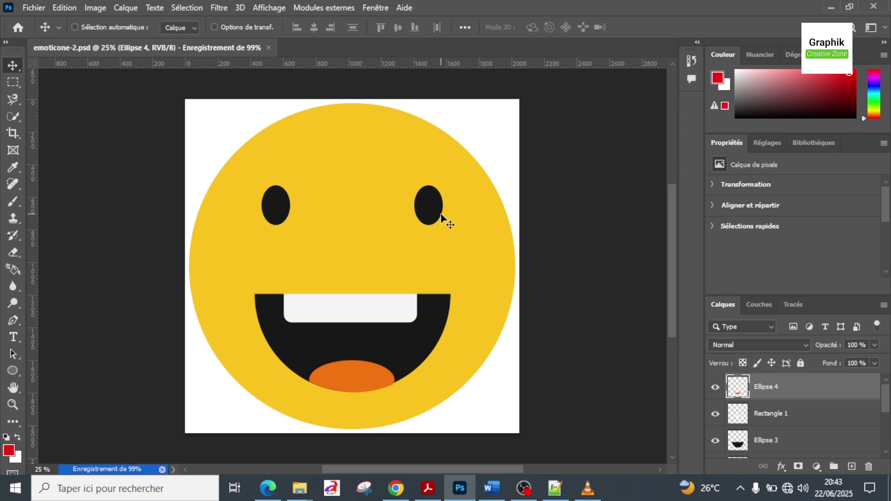